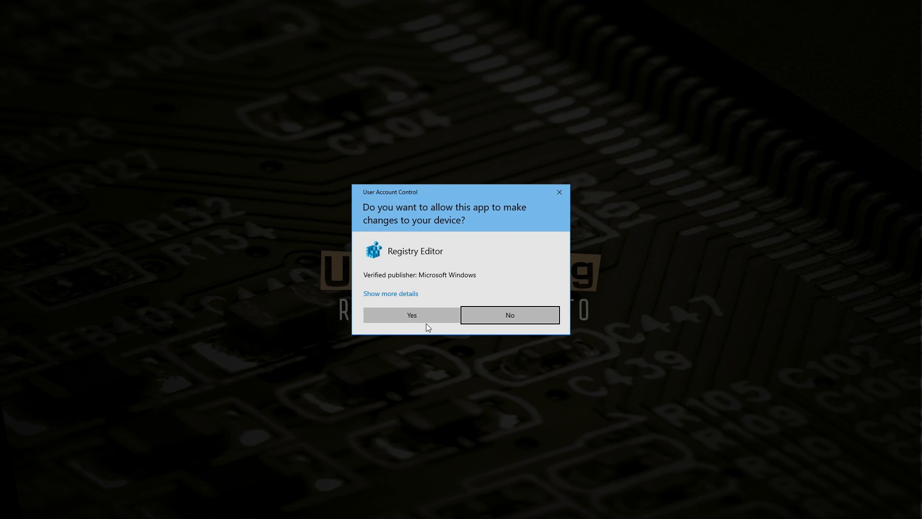
Step: Allow Registry Editor to run, open Shortcuts.txt from the desktop, and arrange both windows so their contents are visible
left_click(402, 315)
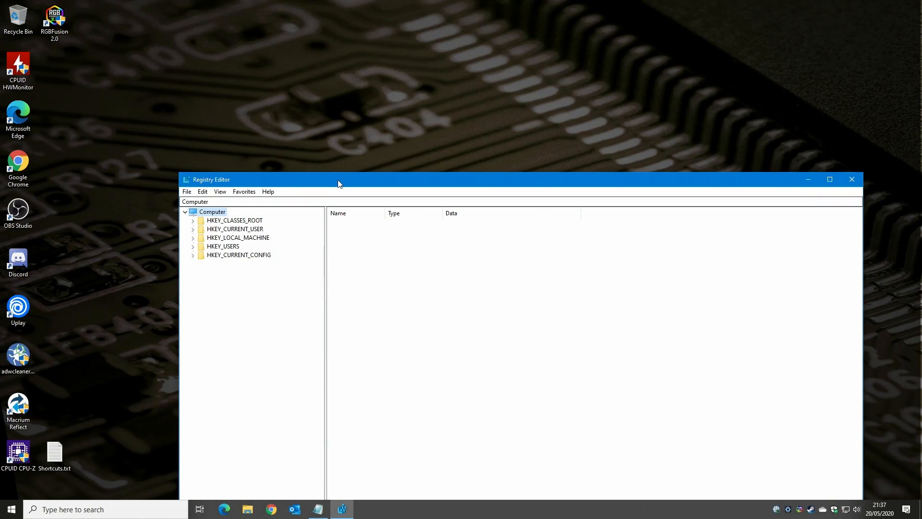
left_click_drag(338, 184, 523, 340)
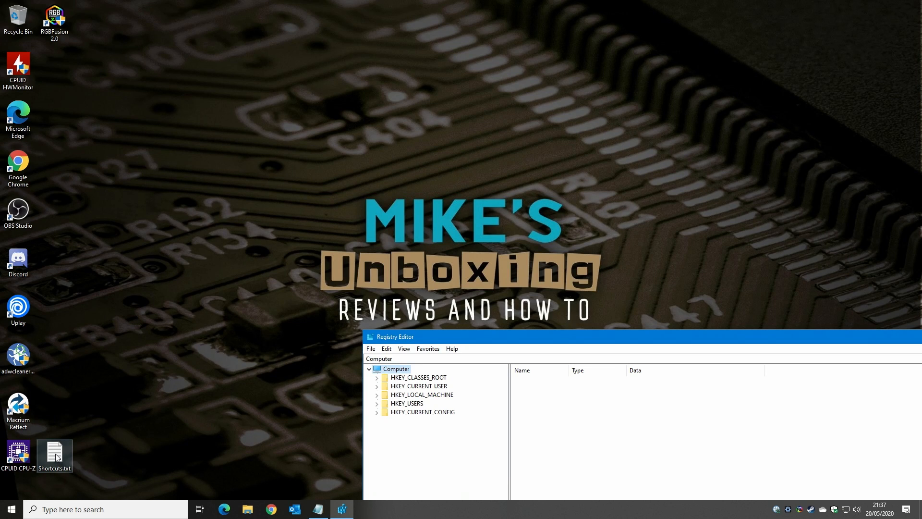
double_click(56, 457)
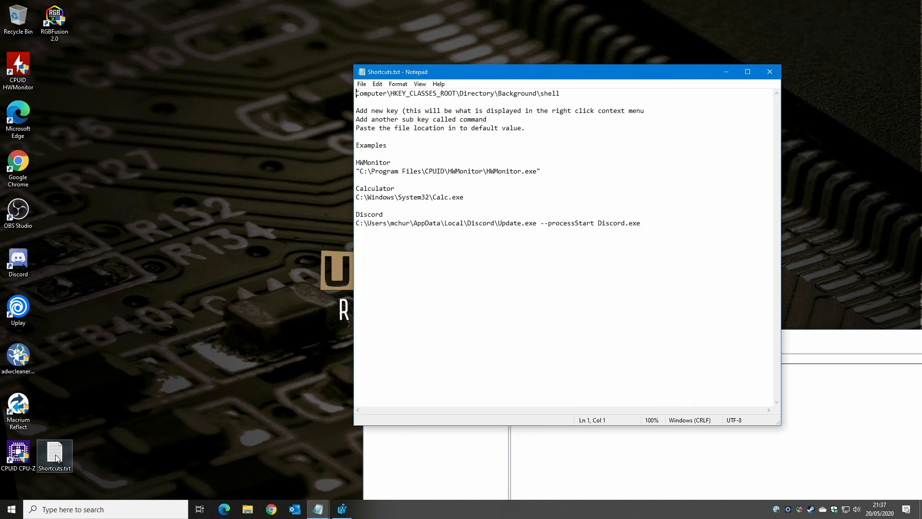
left_click_drag(467, 70, 201, 52)
left_click_drag(581, 342, 520, 244)
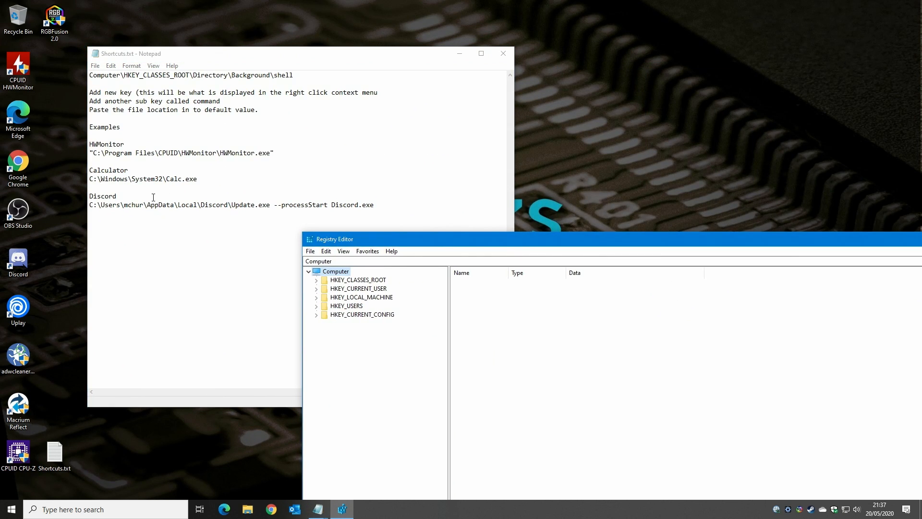
right_click(578, 102)
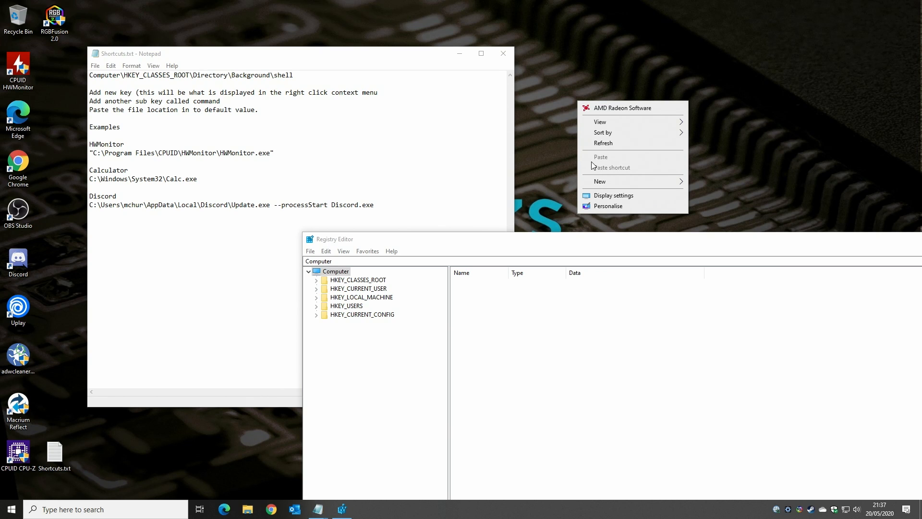
left_click(12, 509)
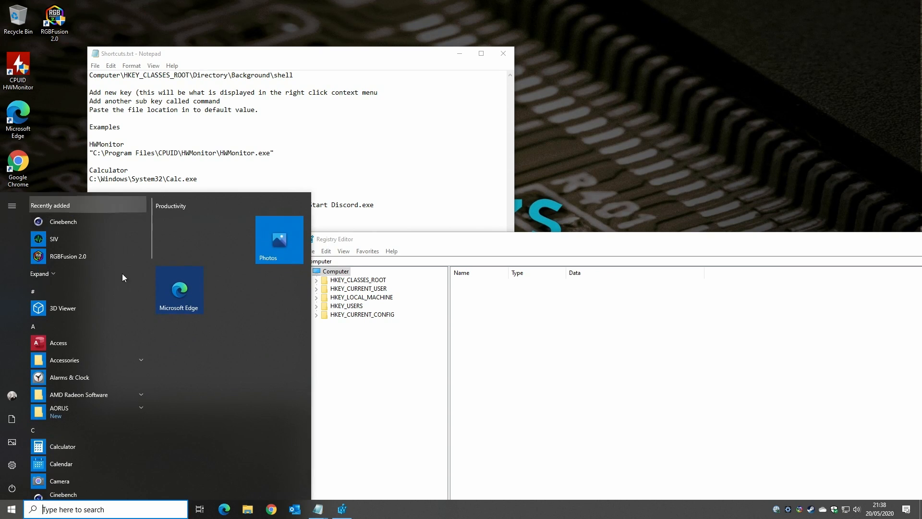
left_click(575, 123)
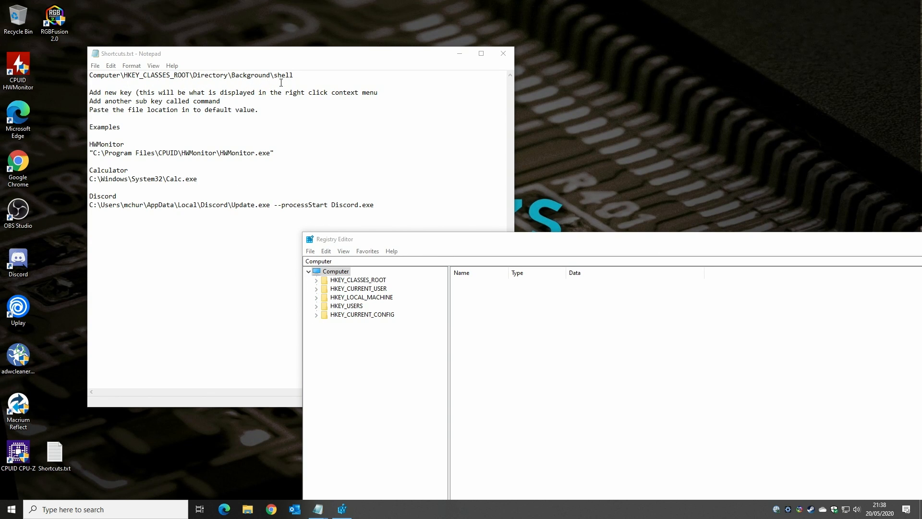
Step: Copy the registry path Computer\HKEY_CLASSES_ROOT\Directory\Background\shell from Shortcuts.txt
double_click(294, 77)
left_click(174, 84)
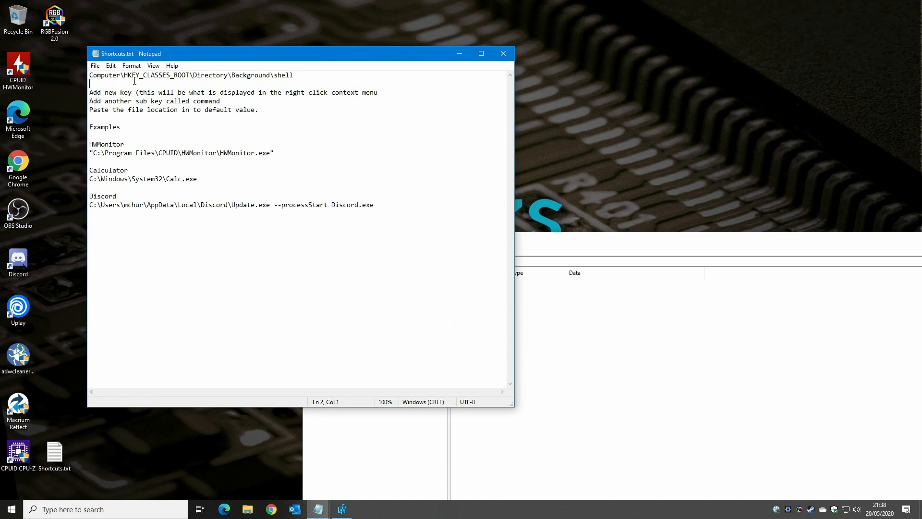
left_click_drag(92, 73, 290, 75)
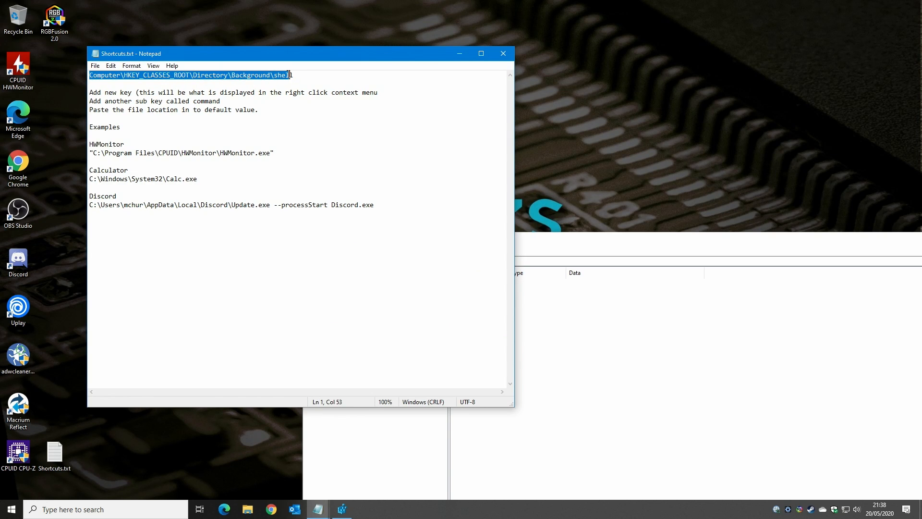
right_click(252, 70)
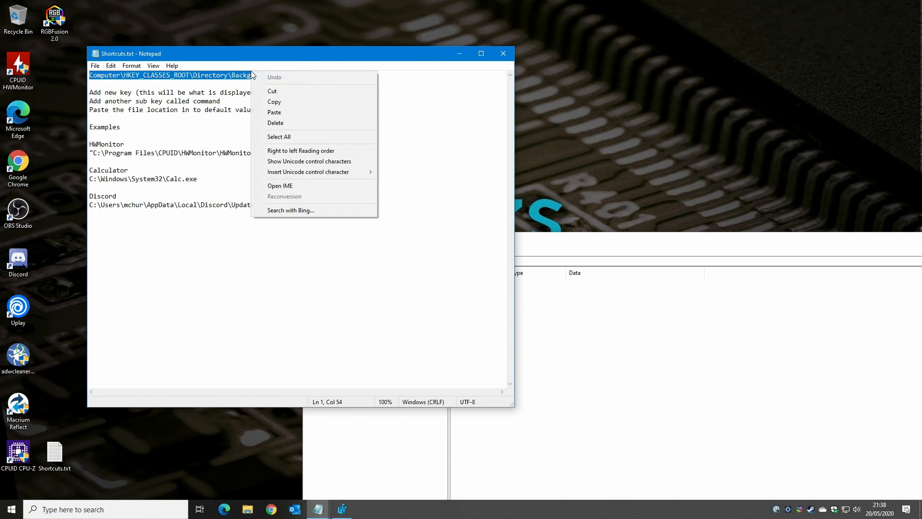
left_click(277, 106)
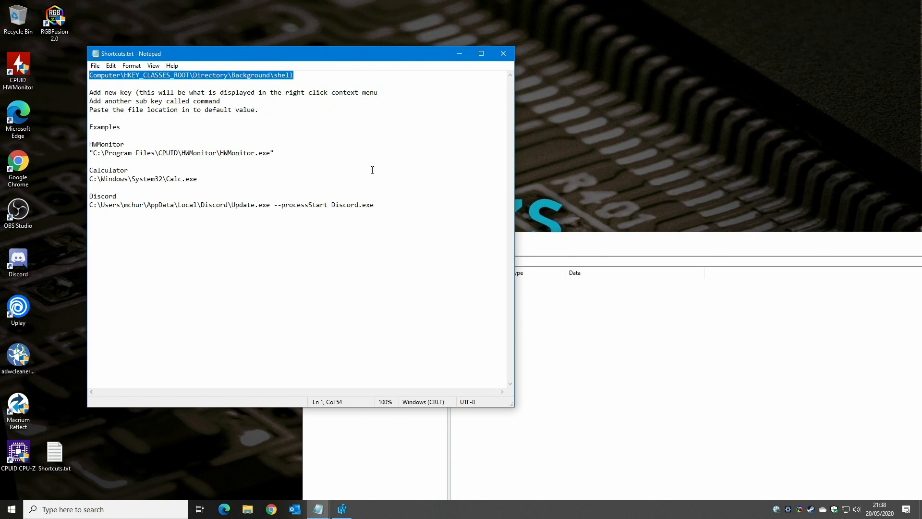
Step: Switch to Registry Editor and go to the copied path Computer\HKEY_CLASSES_ROOT\Directory\Background\shell
left_click(532, 255)
left_click(365, 263)
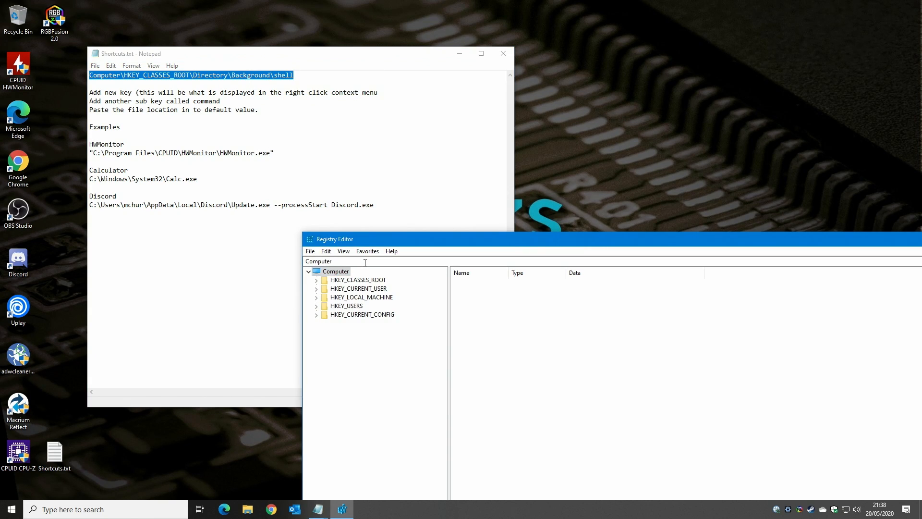
key("BackSpace")
key("BackSpace")
key("BackSpace")
key("BackSpace")
key("ctrl+v")
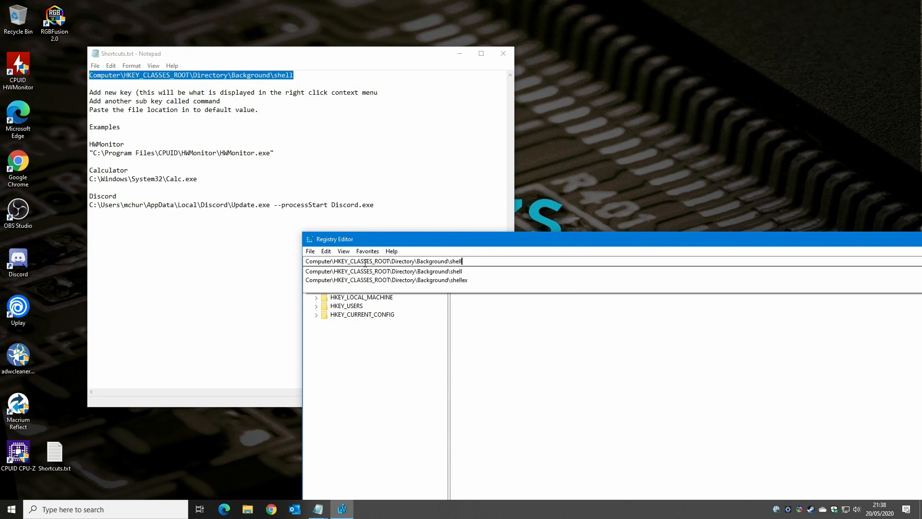
key("Return")
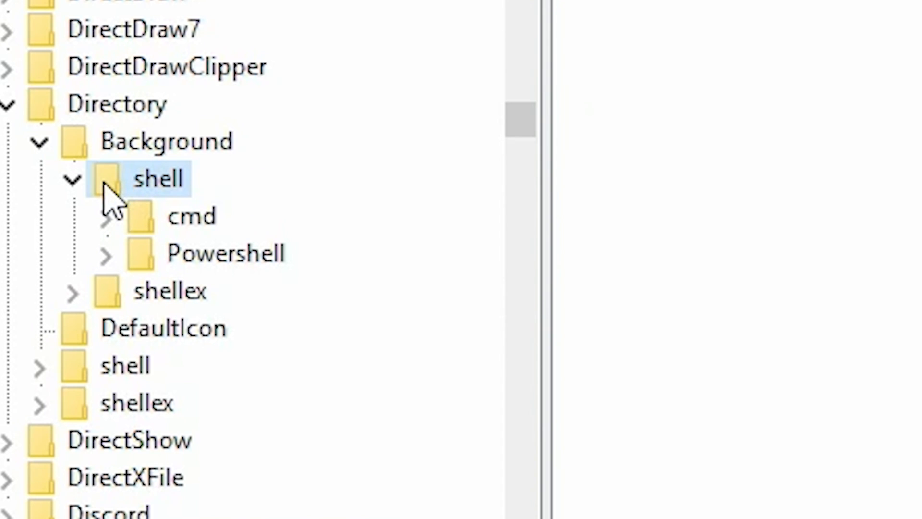
Step: Create a new key named hwmonitor under Directory\Background\shell
right_click(105, 184)
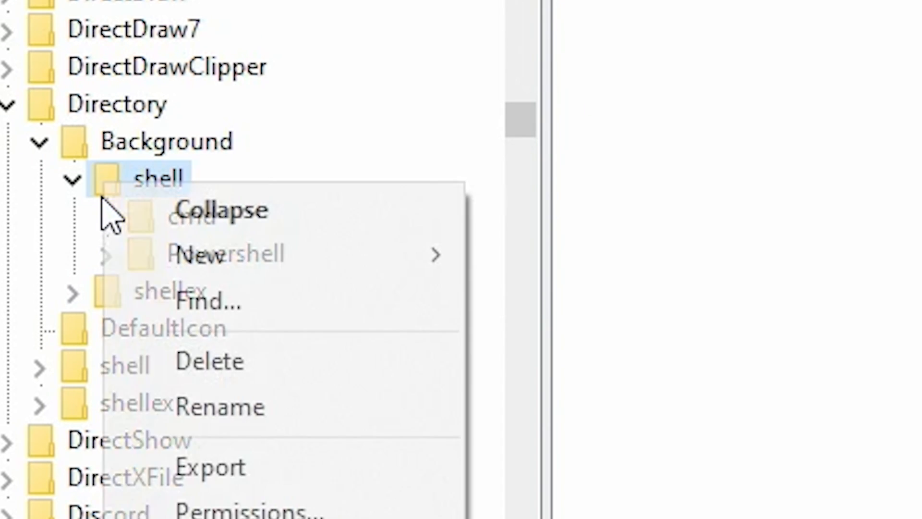
mouse_move(191, 259)
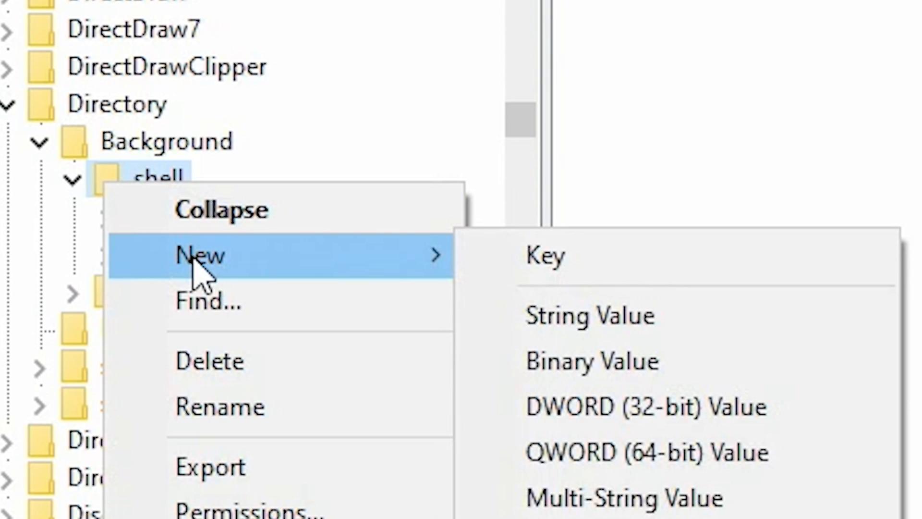
left_click(567, 269)
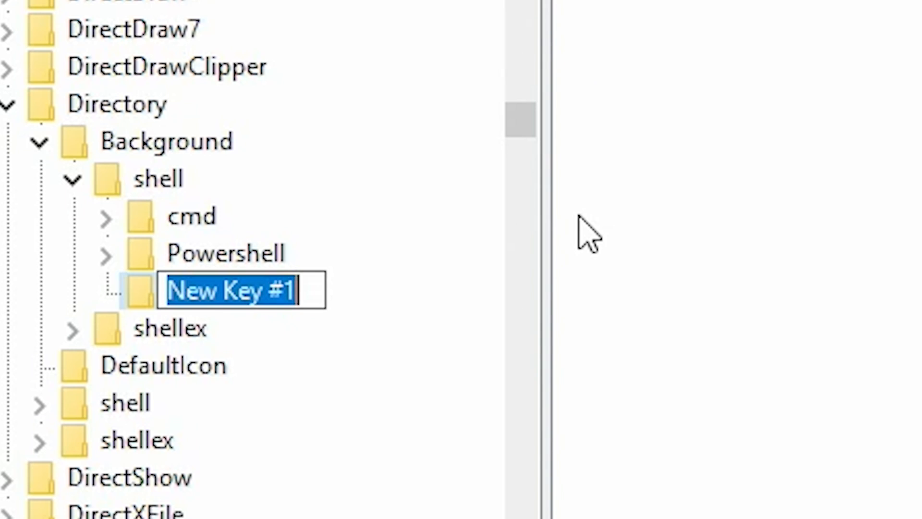
type("hwmo")
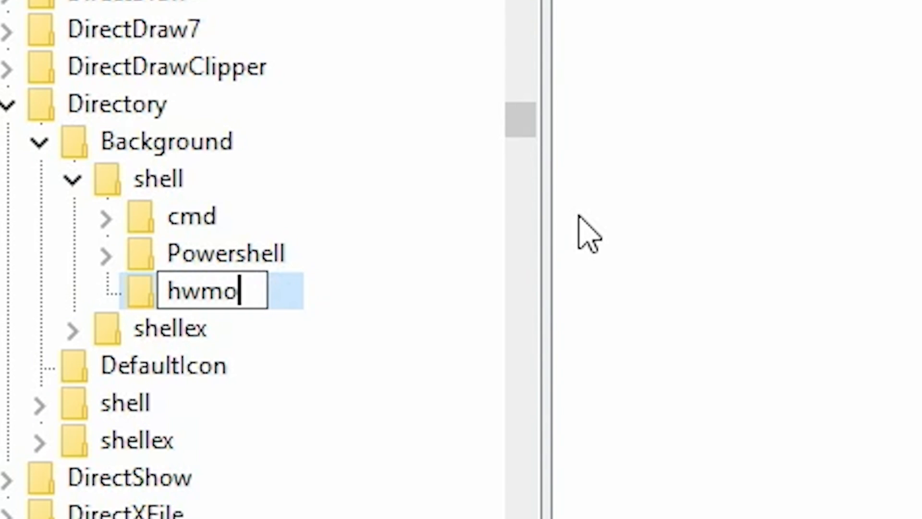
type("n")
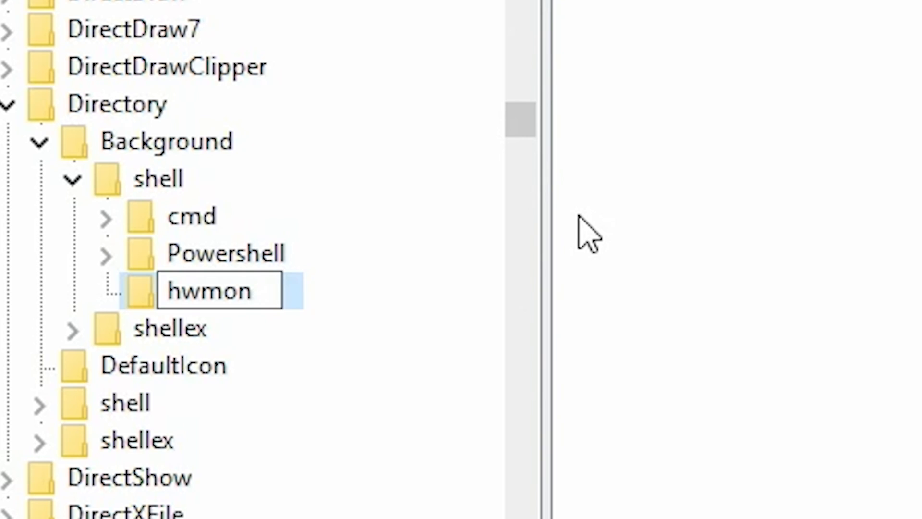
type("itor")
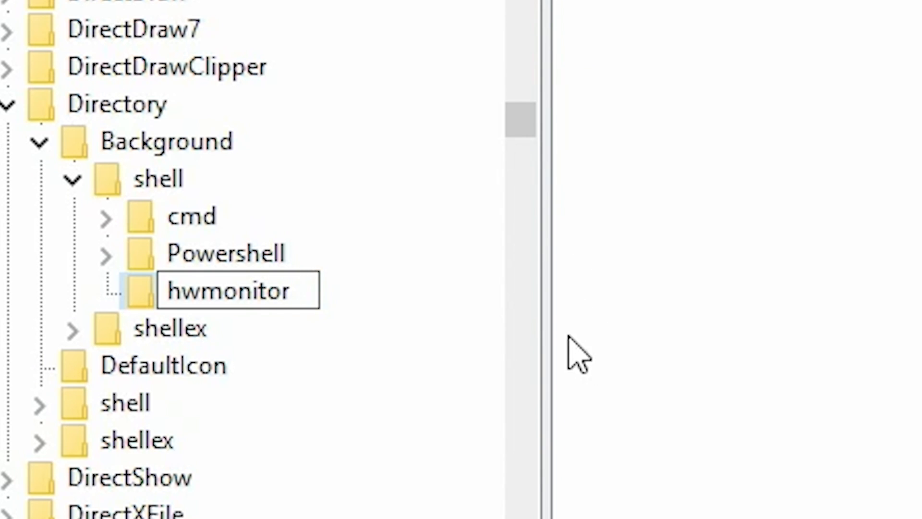
key("Return")
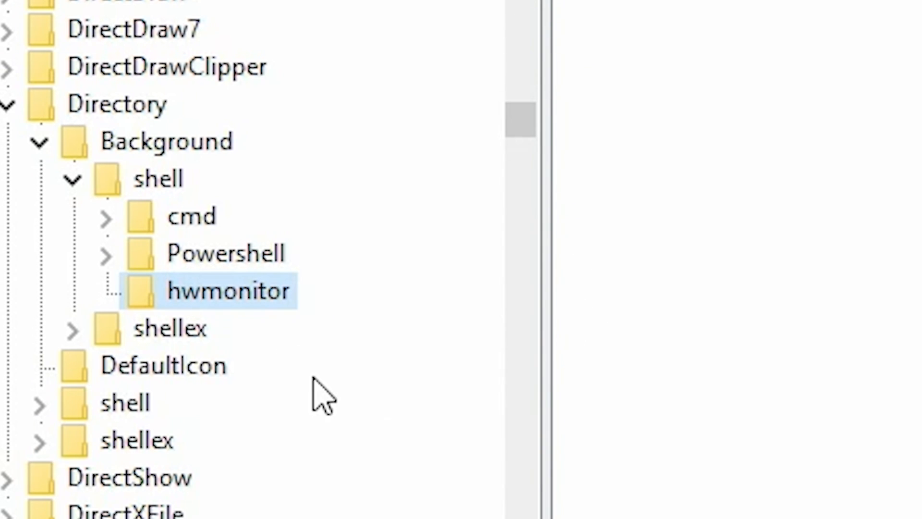
Step: Create a subkey named command inside the hwmonitor key
right_click(146, 289)
mouse_move(252, 379)
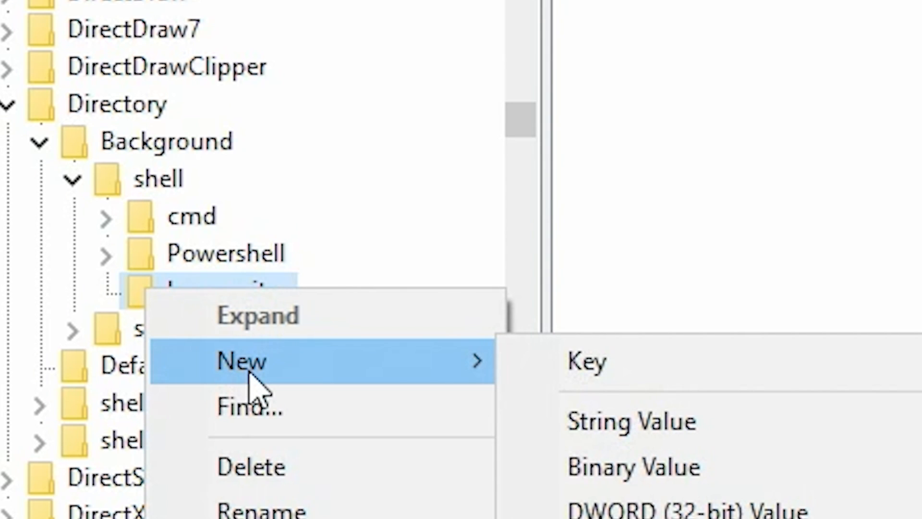
left_click(621, 365)
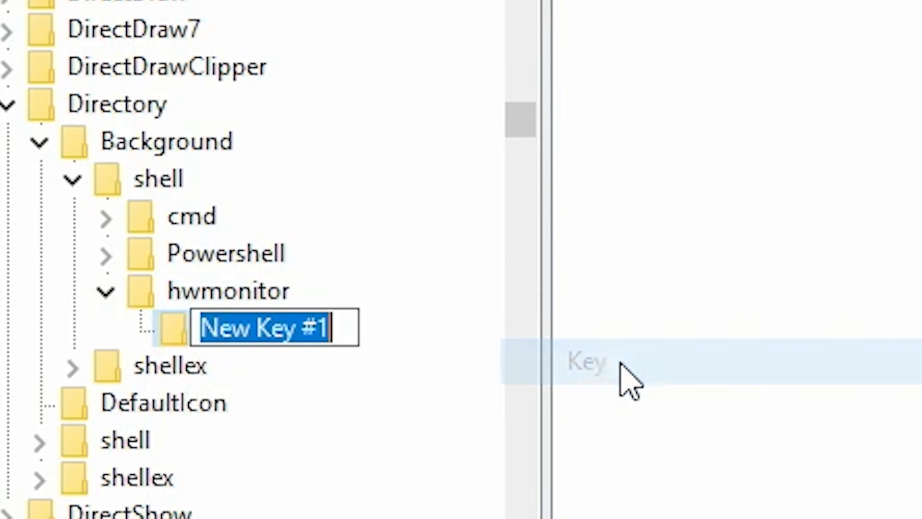
type("c")
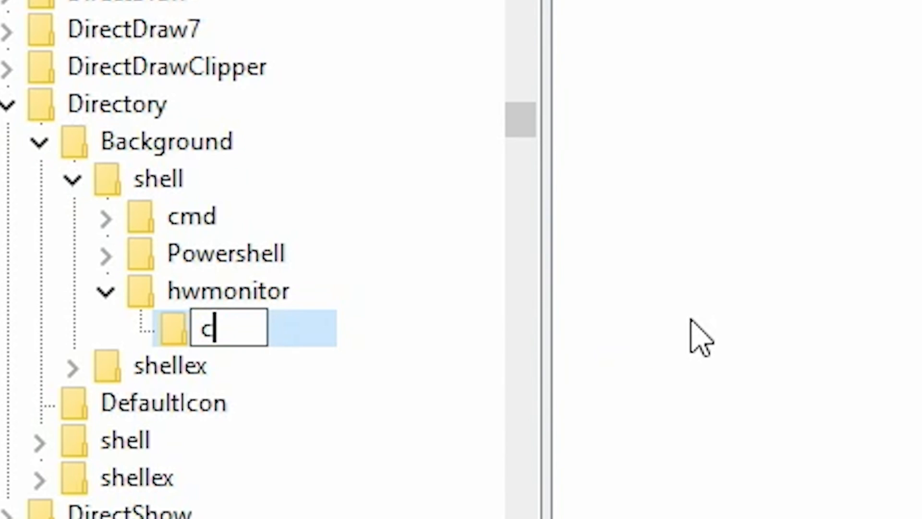
type("ommand")
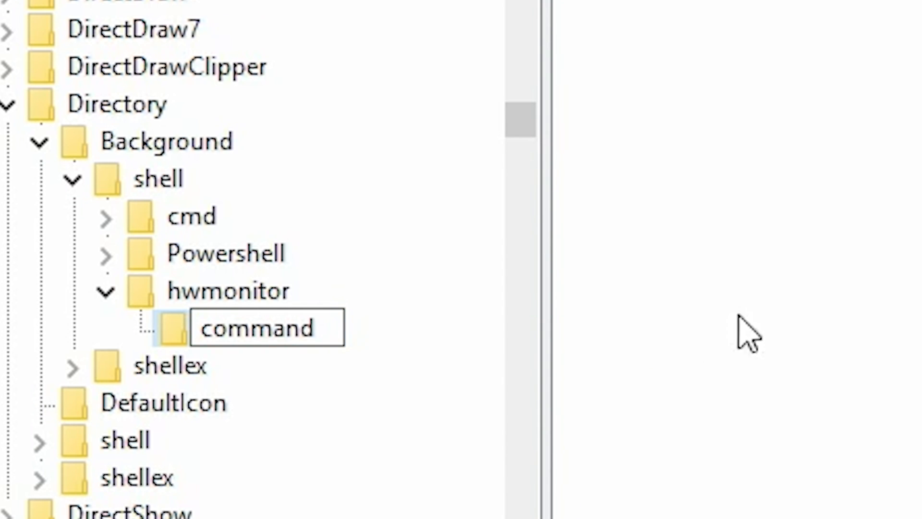
key("Return")
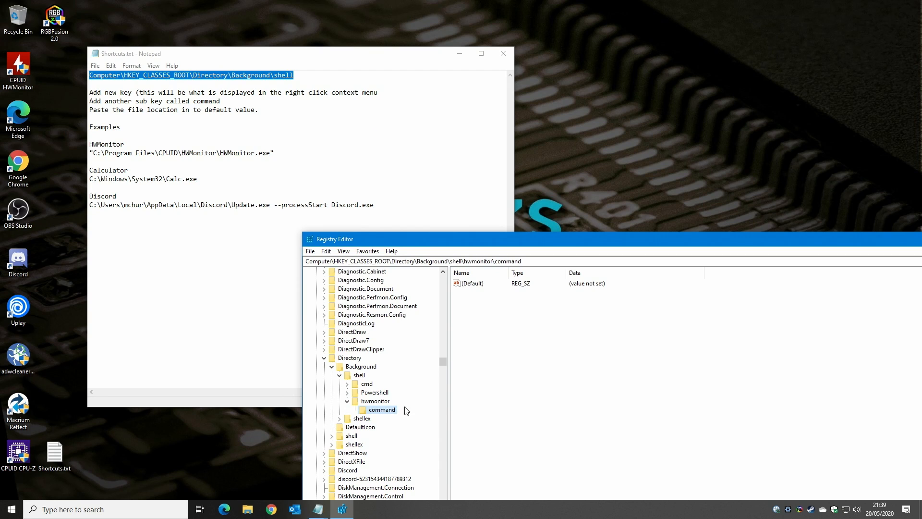
Step: Set the command key's (Default) value to C:\Program Files\CPUID\HWMonitor\HWMonitor.exe, copied without quotation marks from Shortcuts.txt
double_click(474, 285)
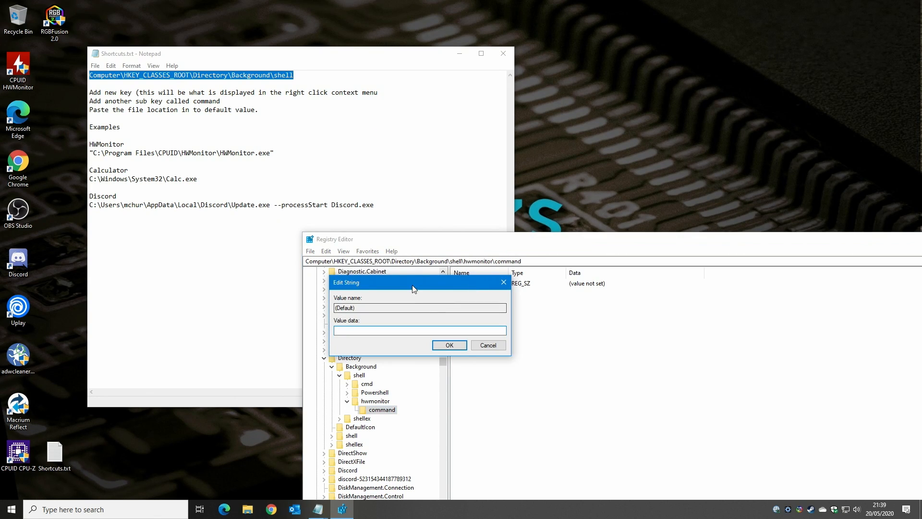
left_click_drag(411, 284, 502, 298)
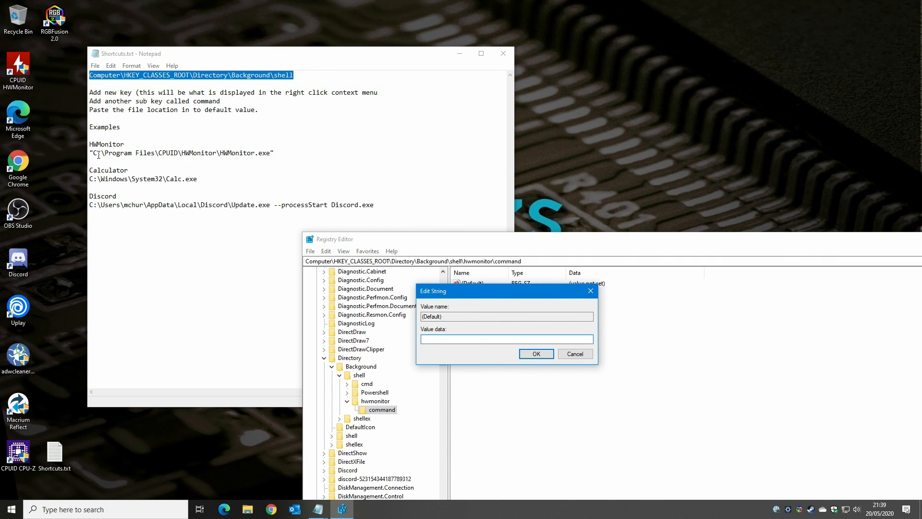
left_click_drag(94, 154, 268, 153)
right_click(220, 151)
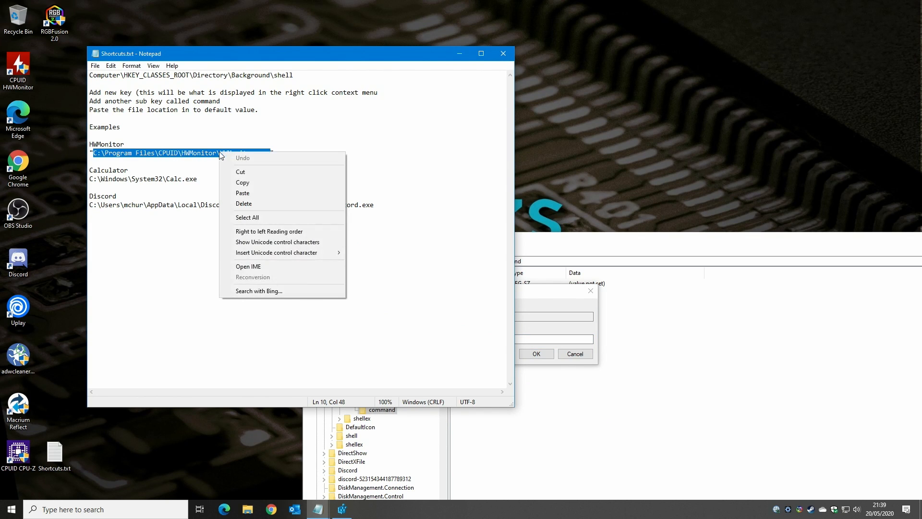
left_click(246, 184)
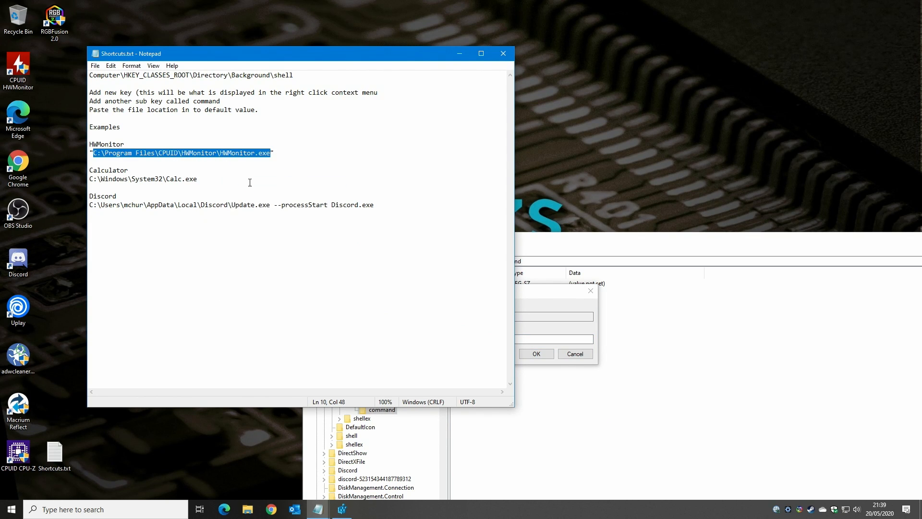
left_click(541, 305)
right_click(469, 339)
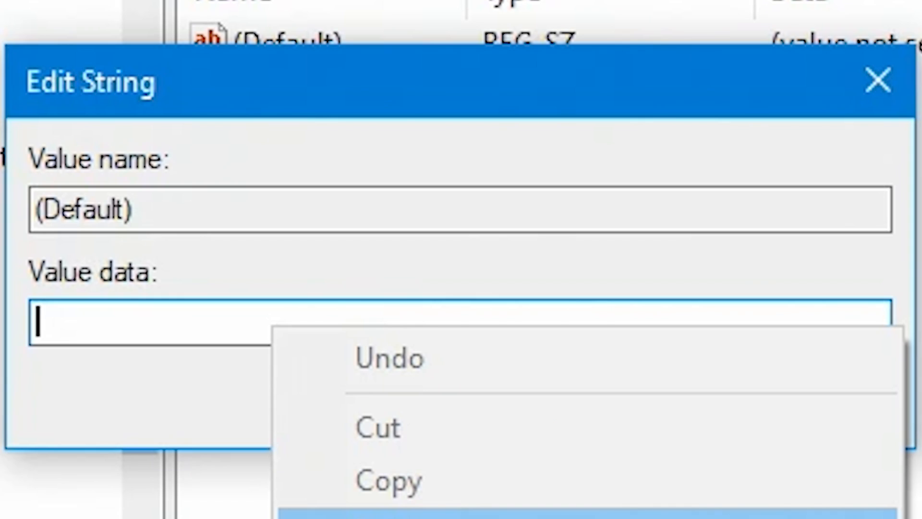
left_click(492, 381)
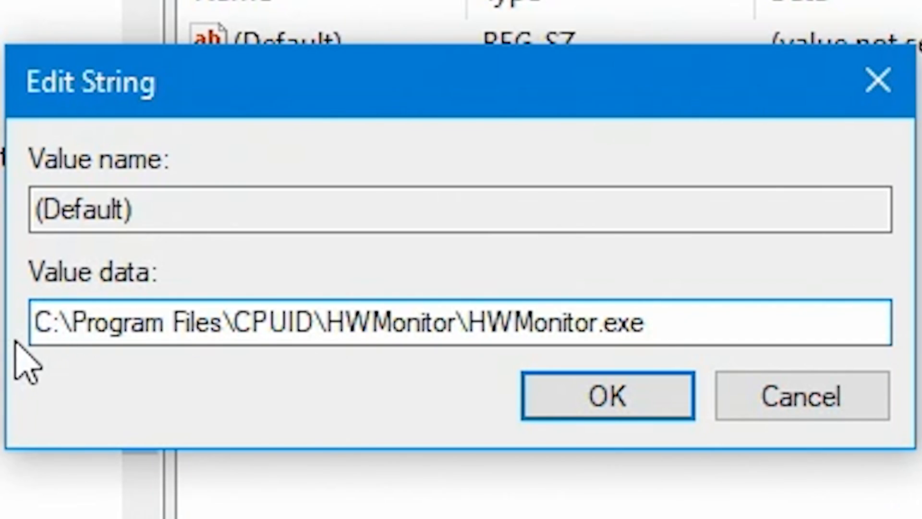
left_click(593, 401)
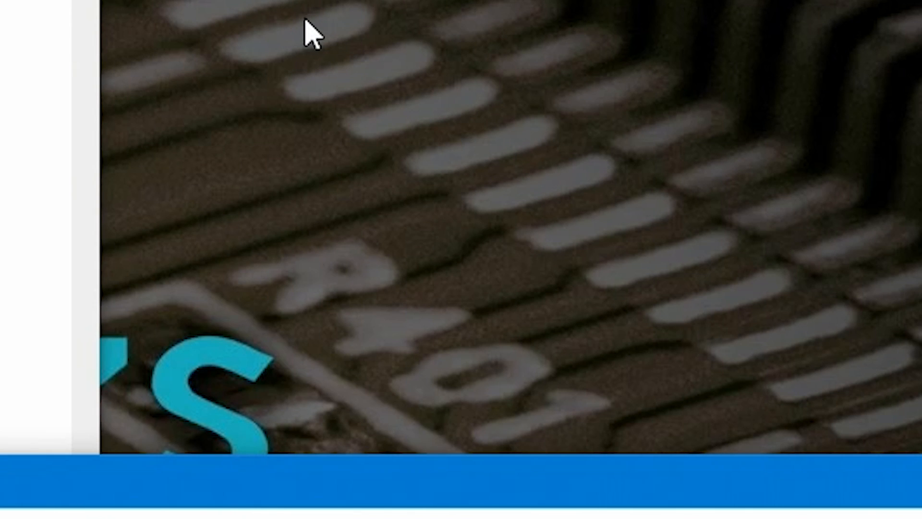
Step: Test the new hwmonitor shortcut by launching it from the desktop background
right_click(305, 20)
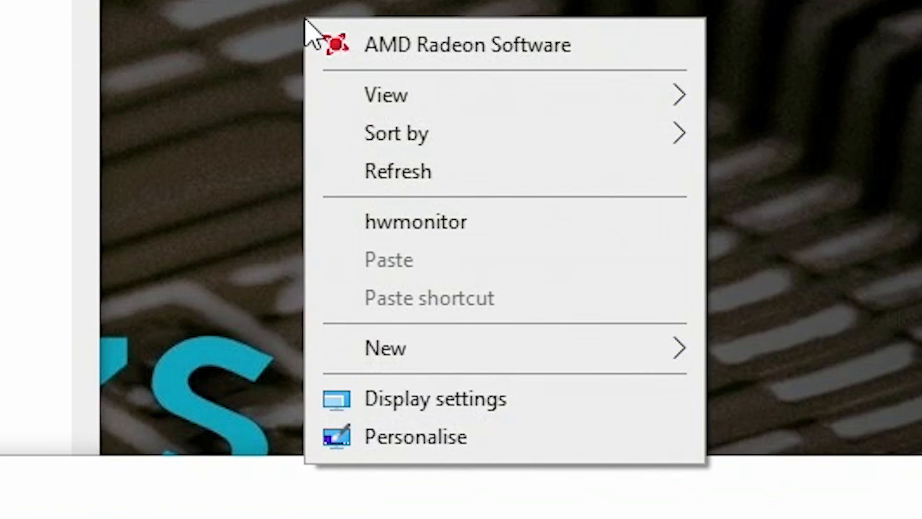
left_click(394, 229)
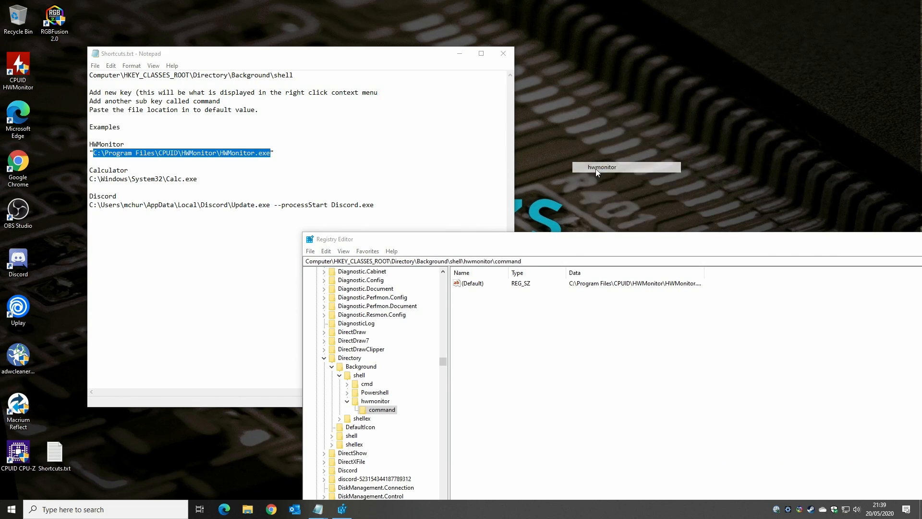
Step: Let HWMonitor open from the new desktop shortcut, look at its window beside the registry, and close it
left_click(416, 321)
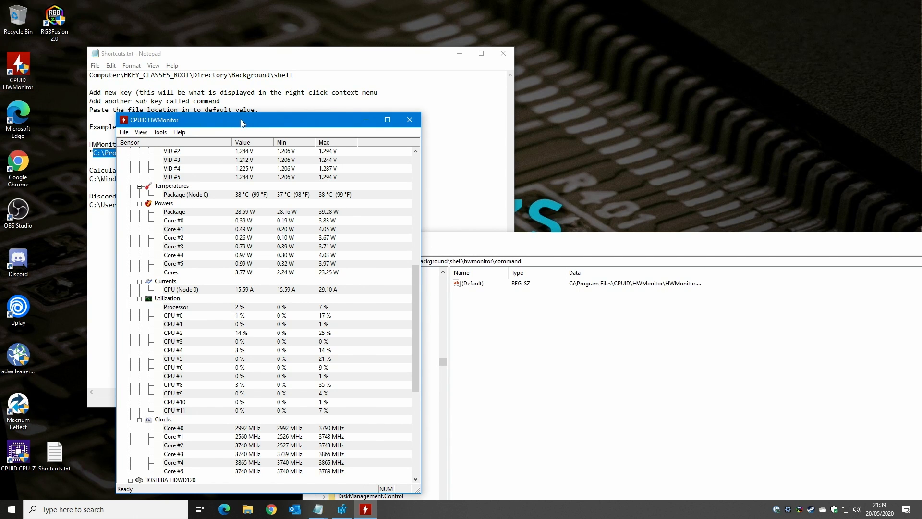
left_click_drag(275, 126, 716, 58)
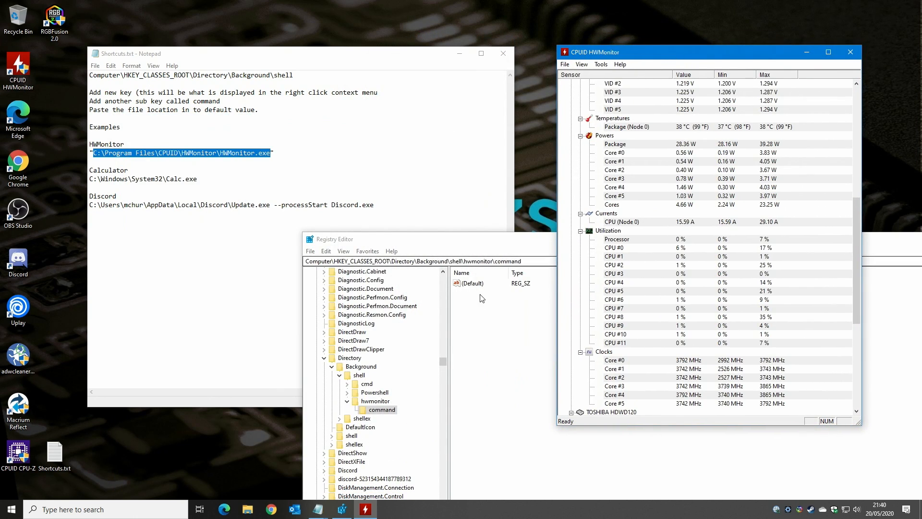
left_click(851, 57)
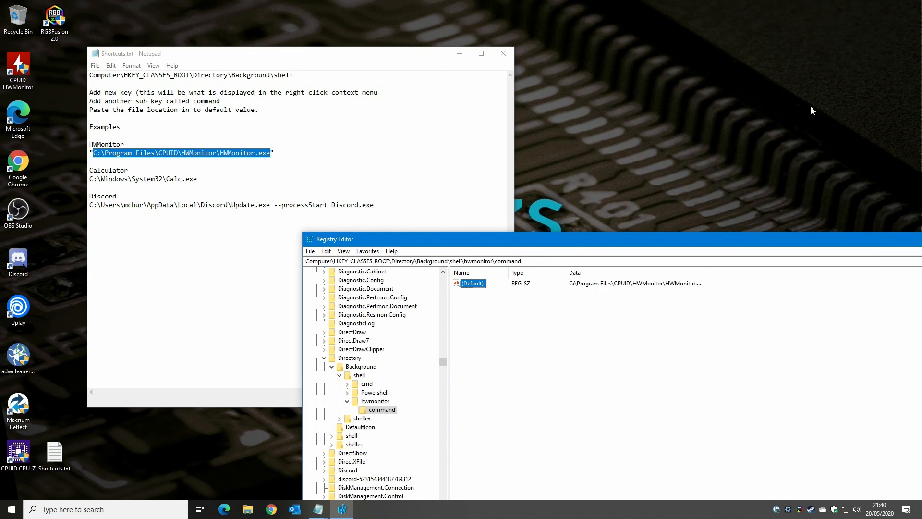
Step: Create a new key named Calc under Directory\Background\shell
left_click(349, 378)
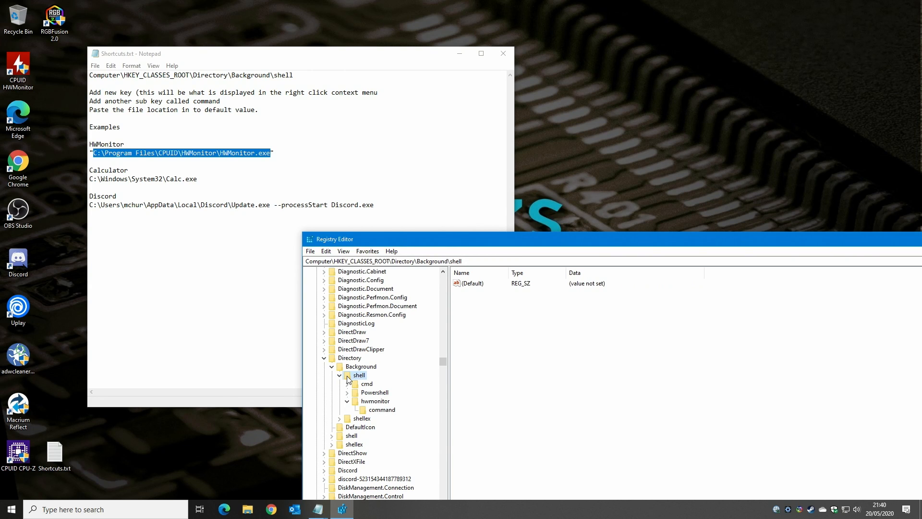
right_click(347, 375)
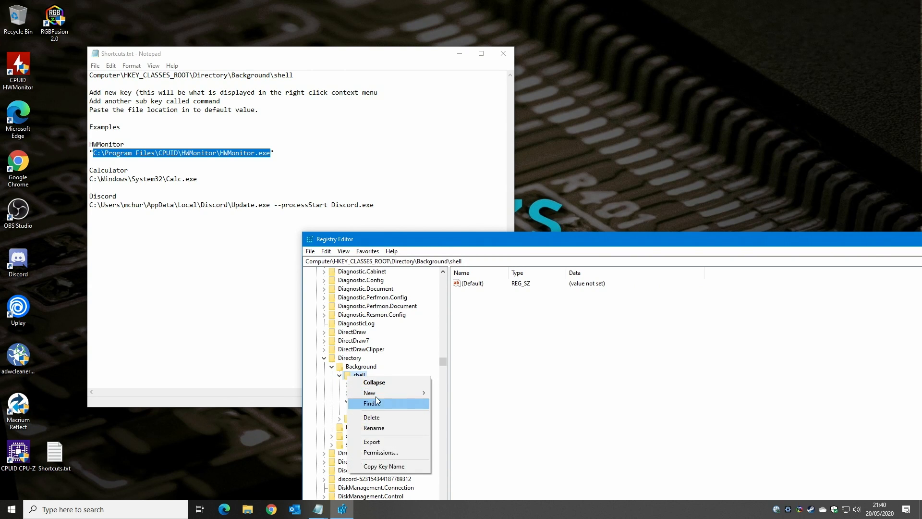
left_click(446, 393)
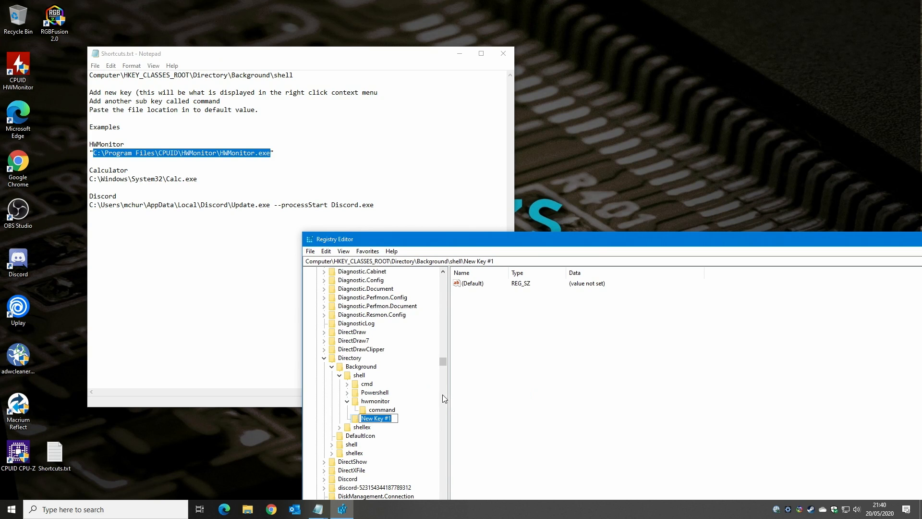
type("Calc")
key("Return")
Step: Create a subkey named command inside the Calc key
right_click(353, 419)
mouse_move(376, 339)
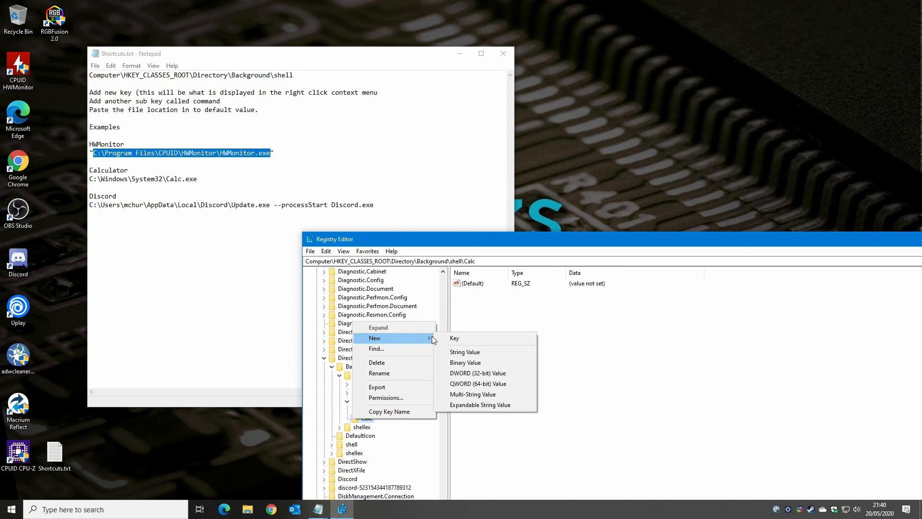
left_click(454, 338)
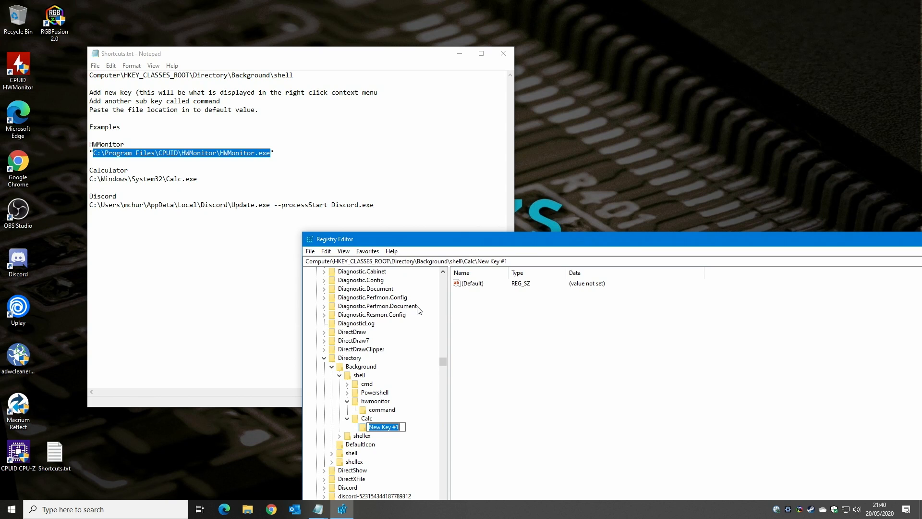
type("command")
left_click(547, 394)
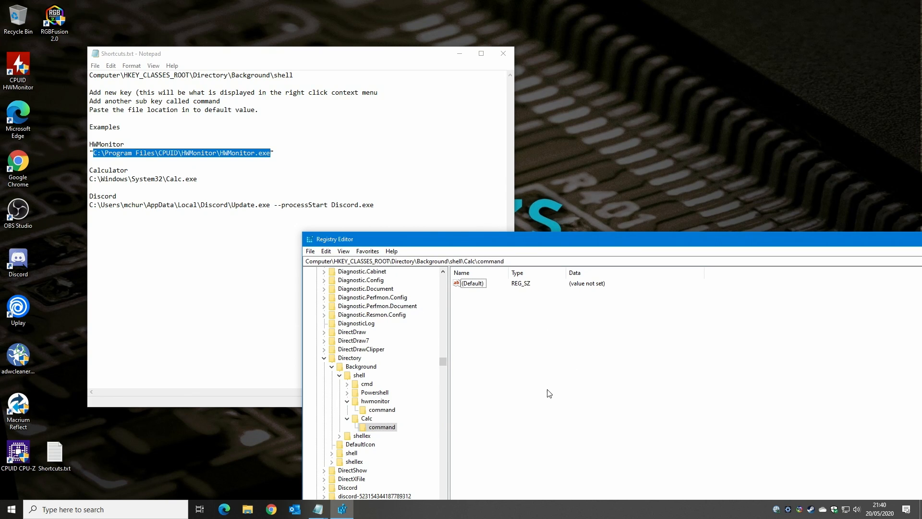
Step: Set the Calc command key's (Default) value to C:\Windows\System32\Calc.exe, copied from Shortcuts.txt
double_click(460, 285)
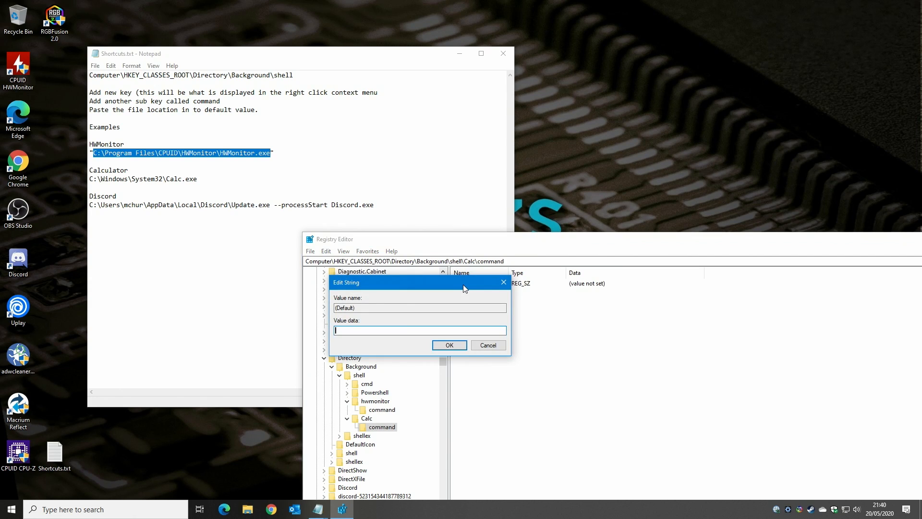
left_click_drag(436, 283, 599, 302)
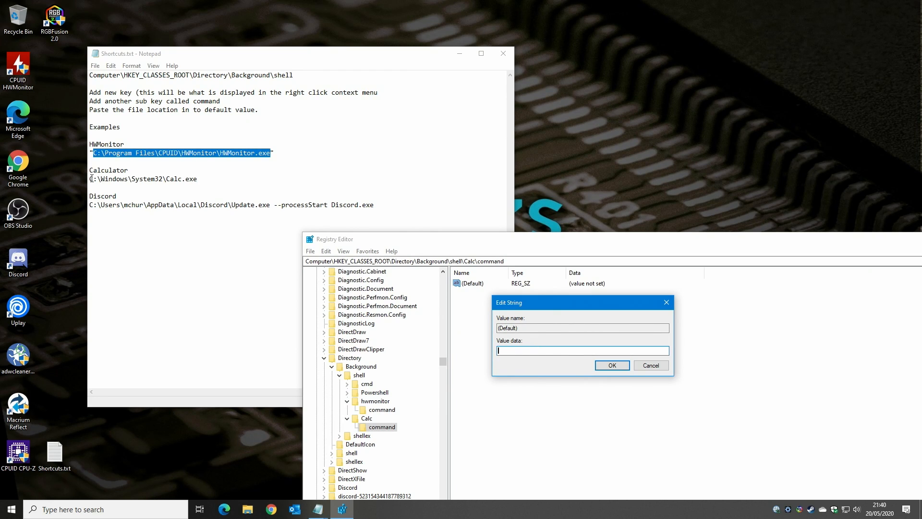
left_click_drag(91, 178, 199, 180)
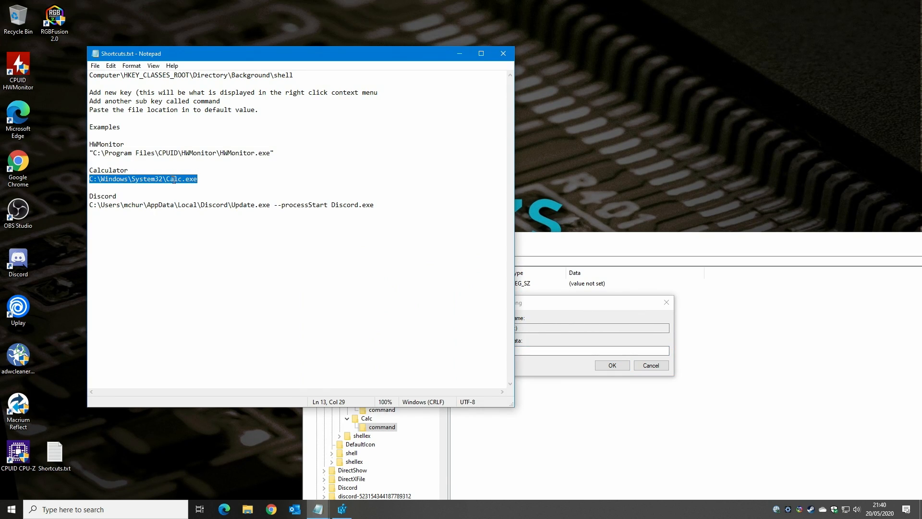
right_click(174, 179)
left_click(196, 211)
left_click(582, 327)
left_click(523, 350)
right_click(523, 350)
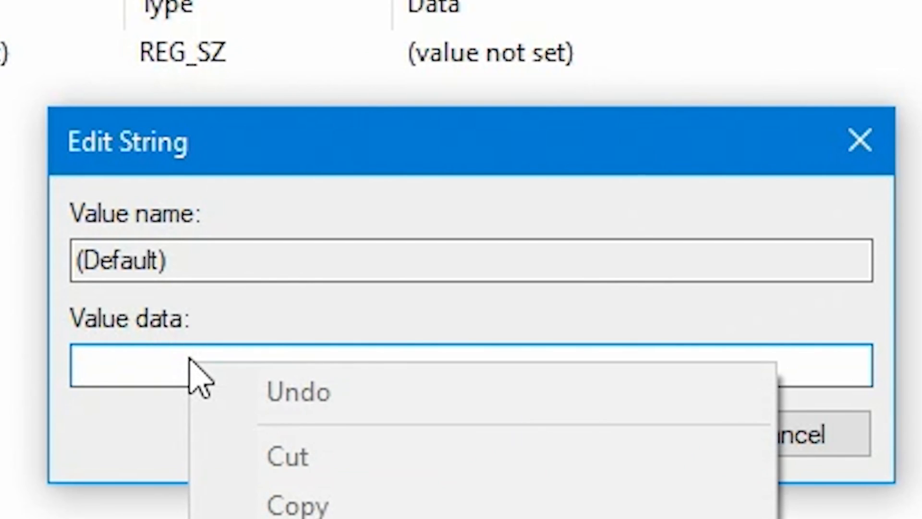
left_click(539, 391)
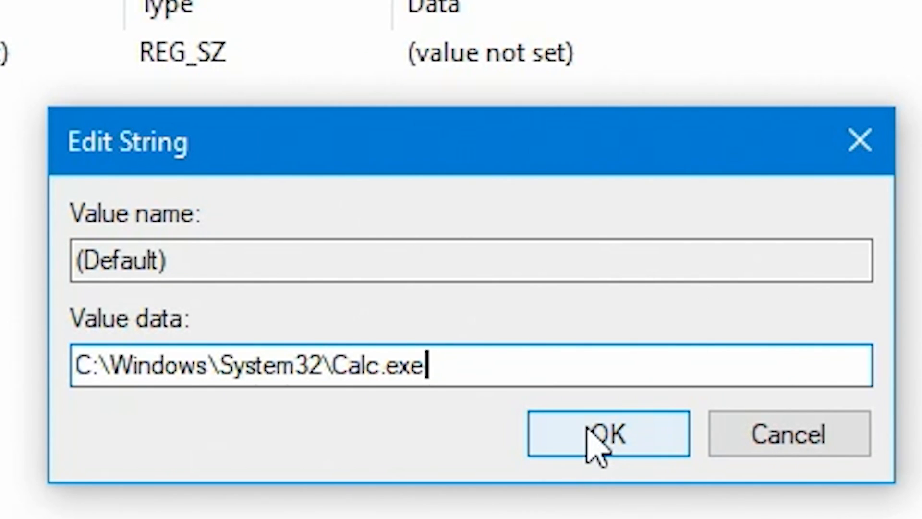
left_click(597, 433)
Step: Test the new Calc shortcut by launching Calculator from the desktop background, and close Calculator
right_click(560, 125)
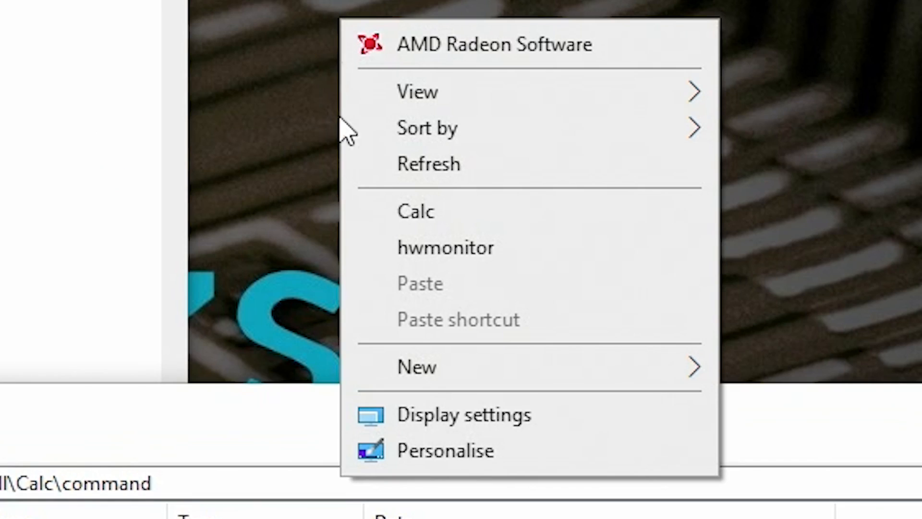
left_click(415, 217)
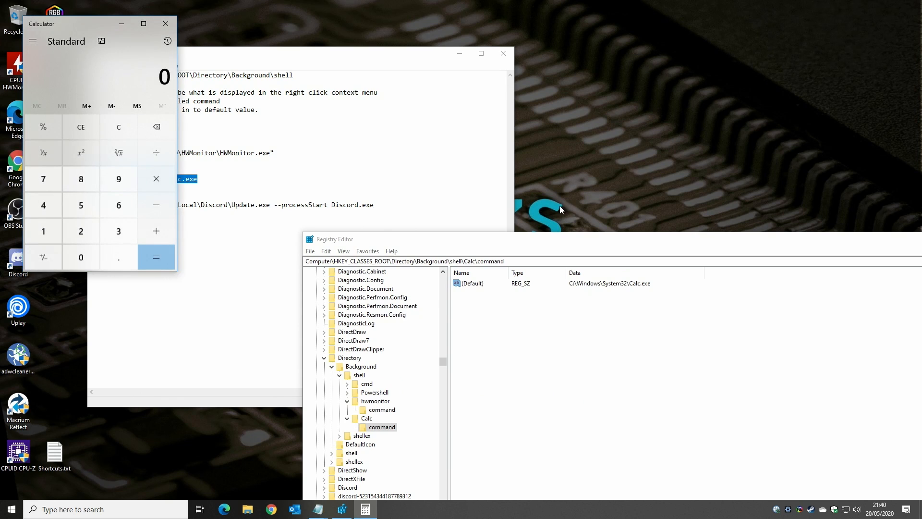
left_click_drag(89, 24, 693, 76)
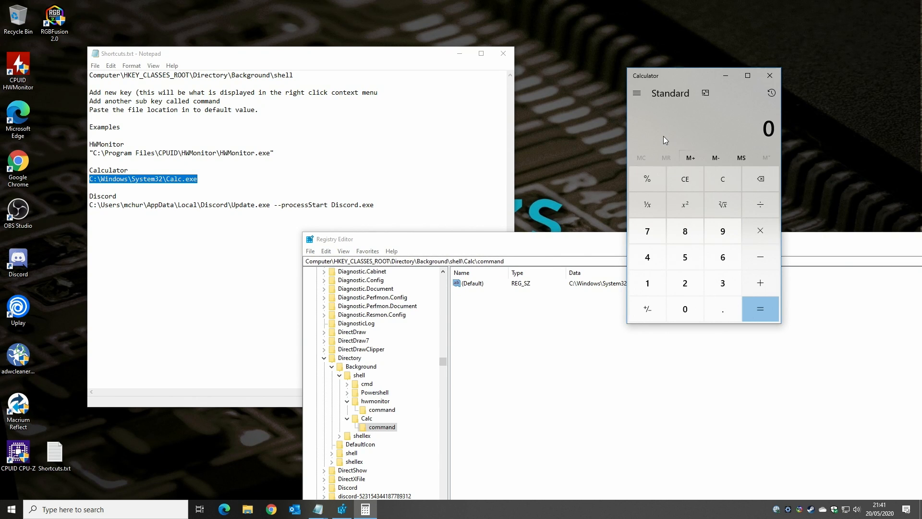
left_click_drag(702, 73, 648, 78)
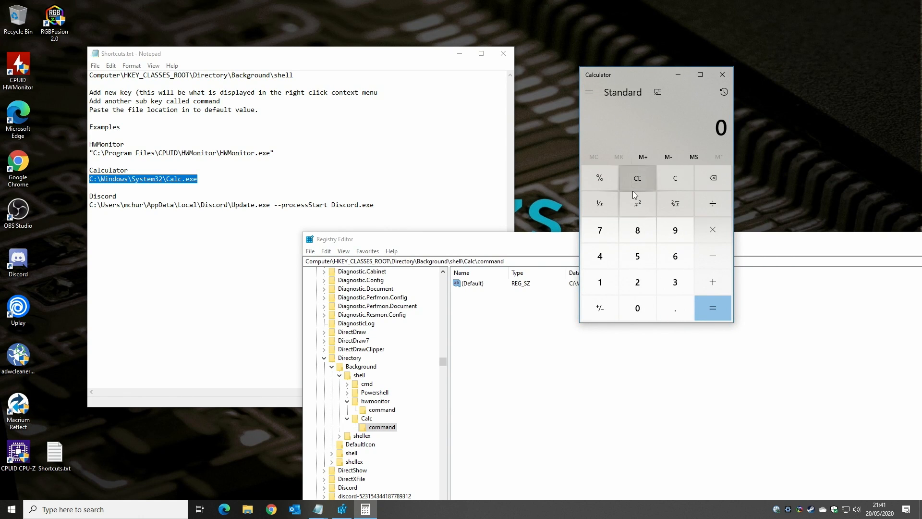
left_click(722, 74)
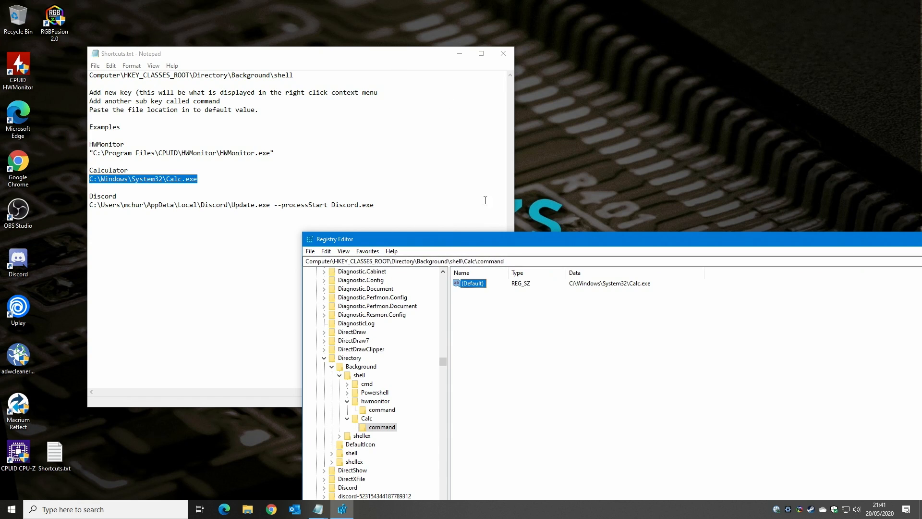
Step: Copy the target path from the properties of the Google Chrome desktop shortcut and close the properties
right_click(18, 167)
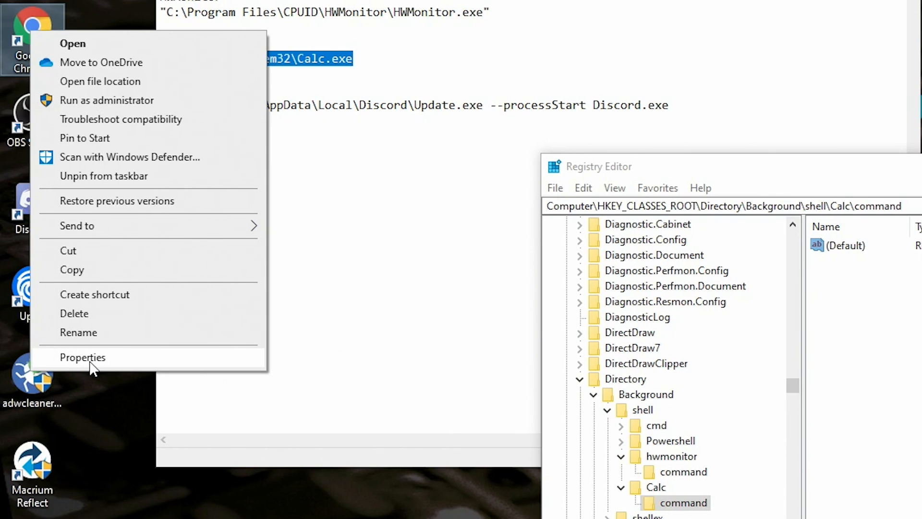
left_click(90, 361)
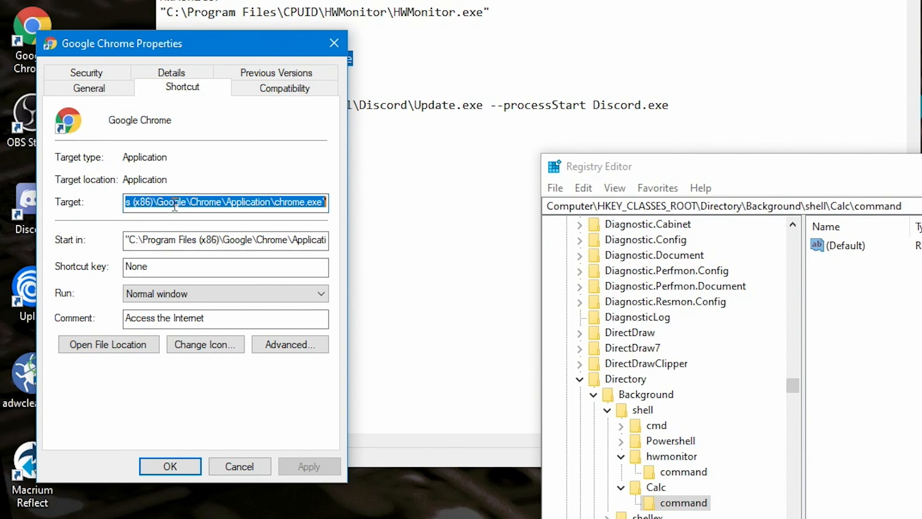
right_click(245, 199)
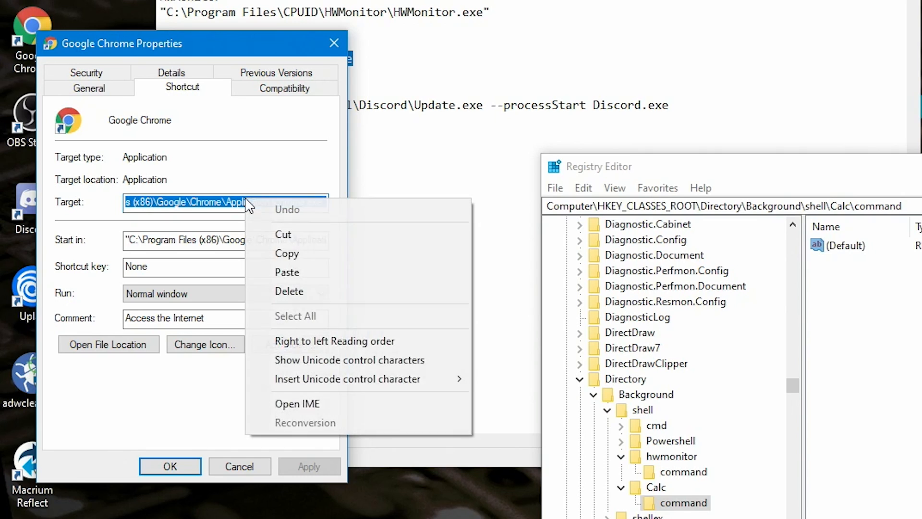
left_click(278, 253)
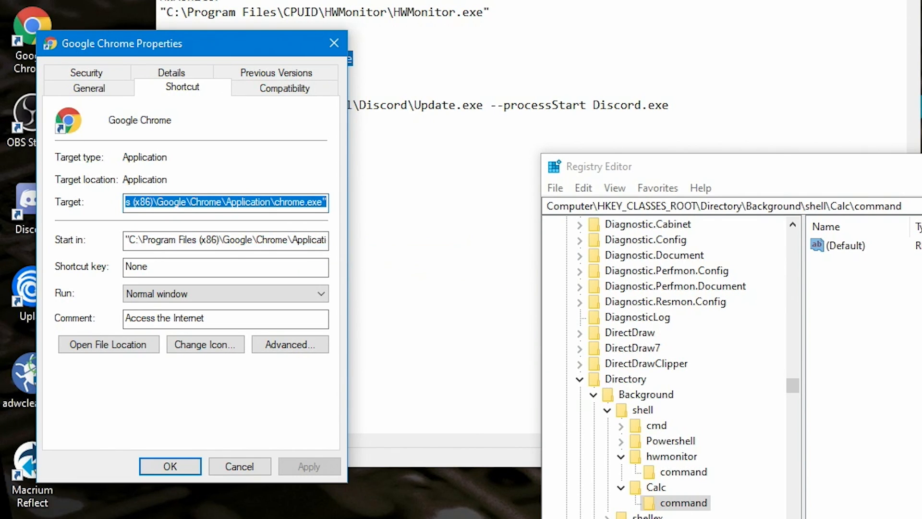
left_click(334, 43)
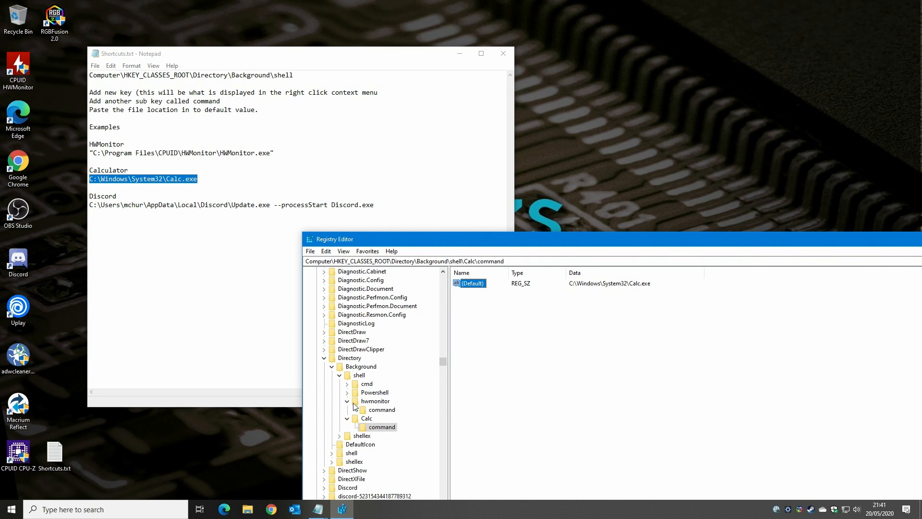
Step: Create a new key named Discord under Directory\Background\shell
left_click(349, 376)
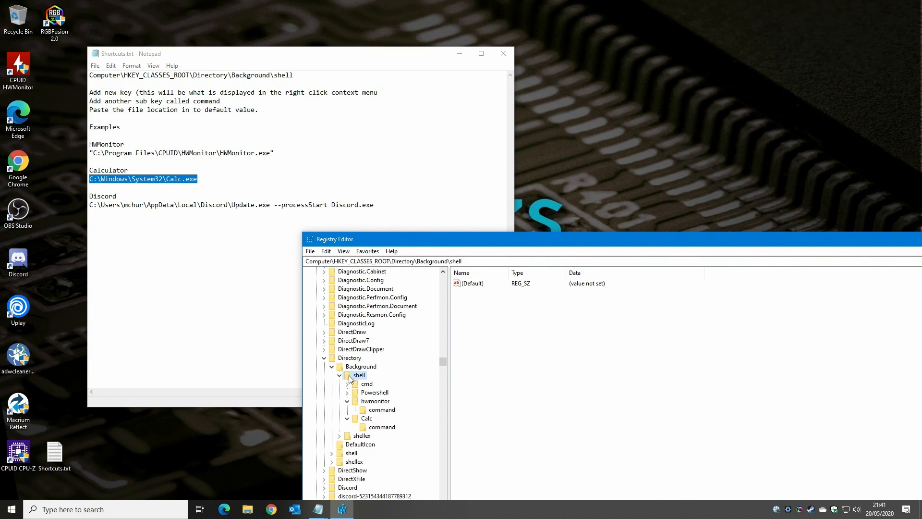
right_click(349, 376)
mouse_move(369, 393)
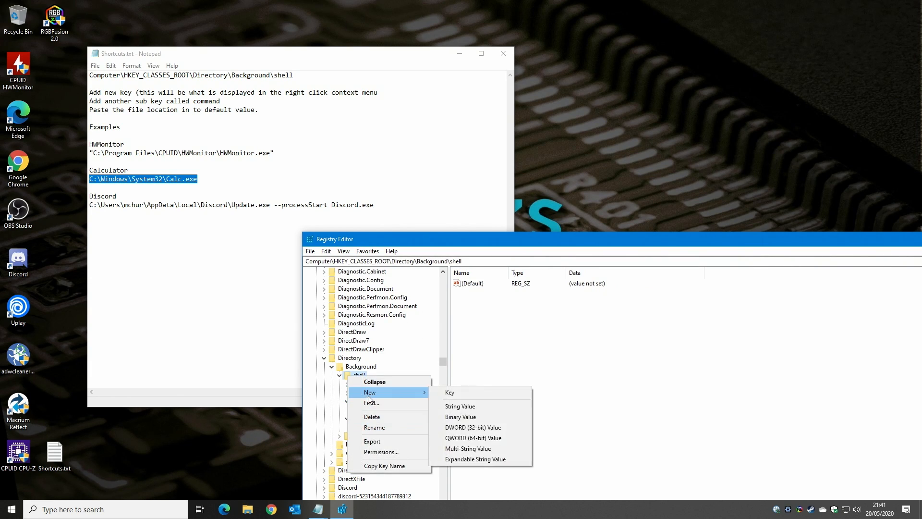
left_click(452, 391)
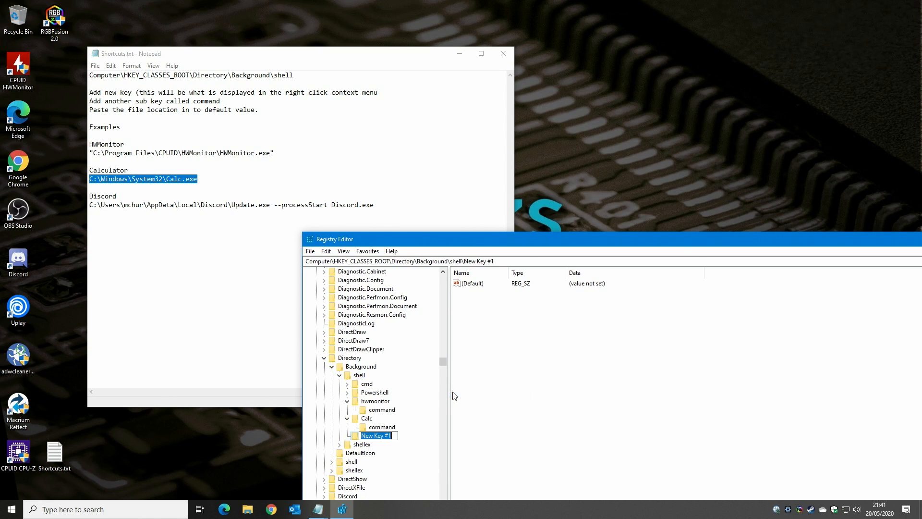
type("Discord")
key("Return")
Step: Create a subkey named command inside the Discord key
right_click(357, 438)
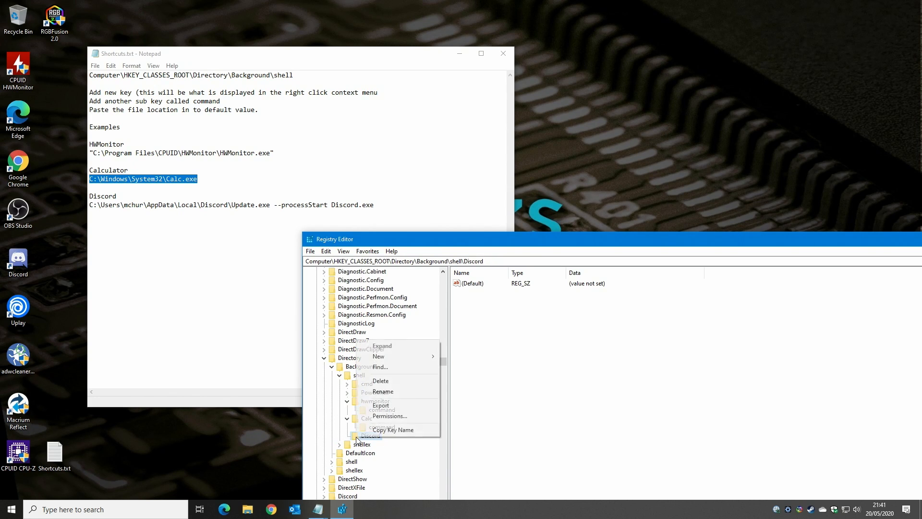
mouse_move(395, 357)
left_click(456, 358)
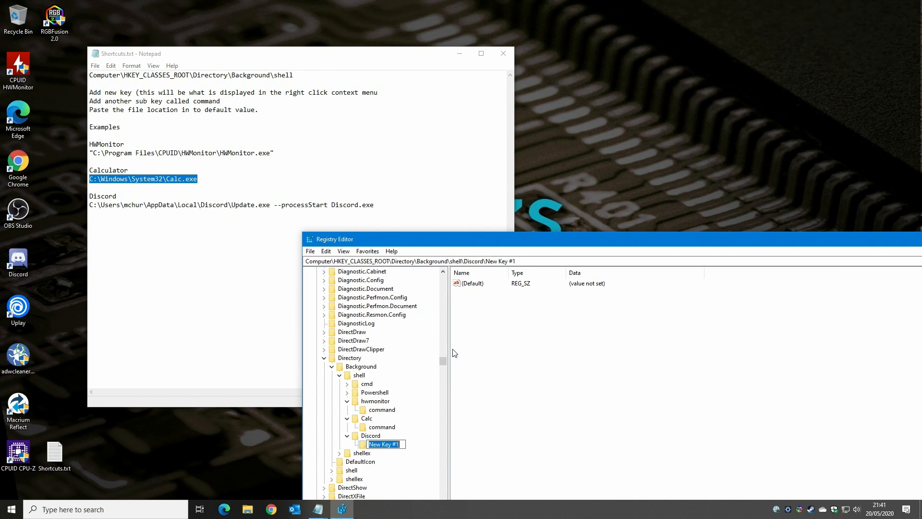
type("command")
key("Return")
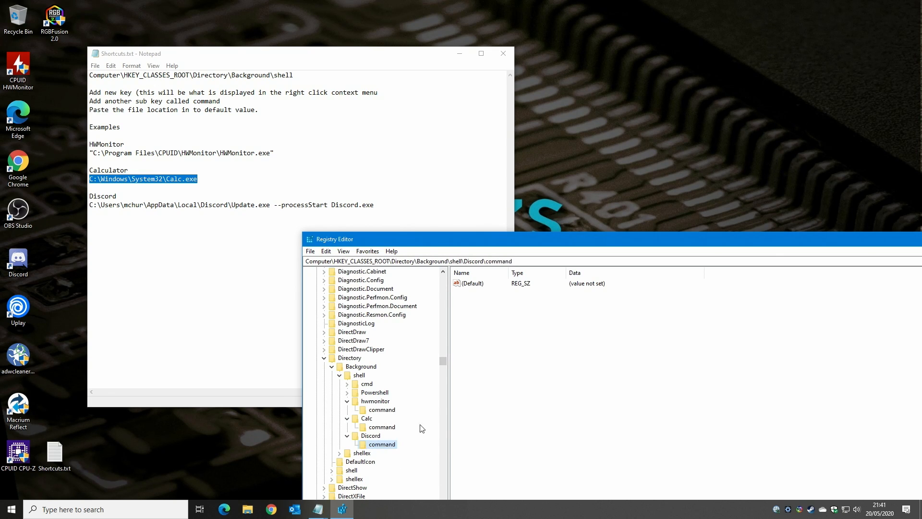
Step: Set the default value of Discord's command key to the Discord path from Shortcuts.txt, including Update.exe --processStart Discord.exe
double_click(476, 286)
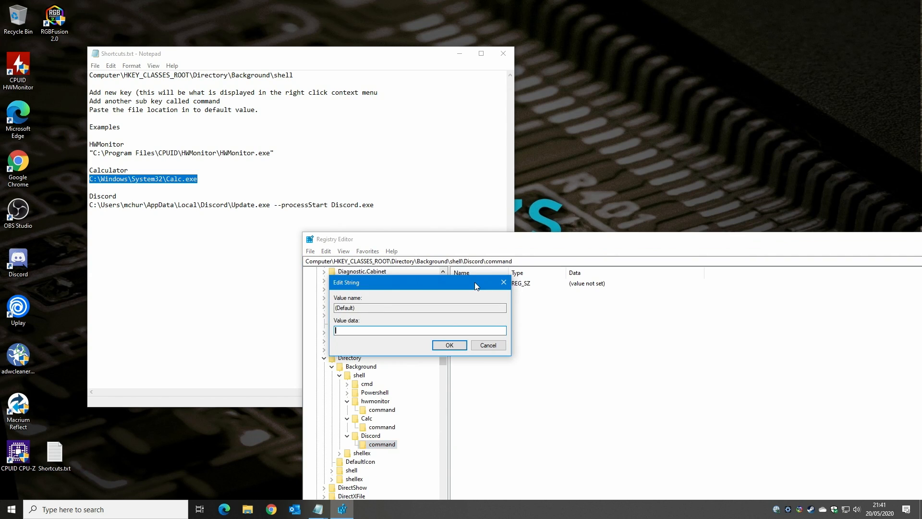
left_click(89, 206)
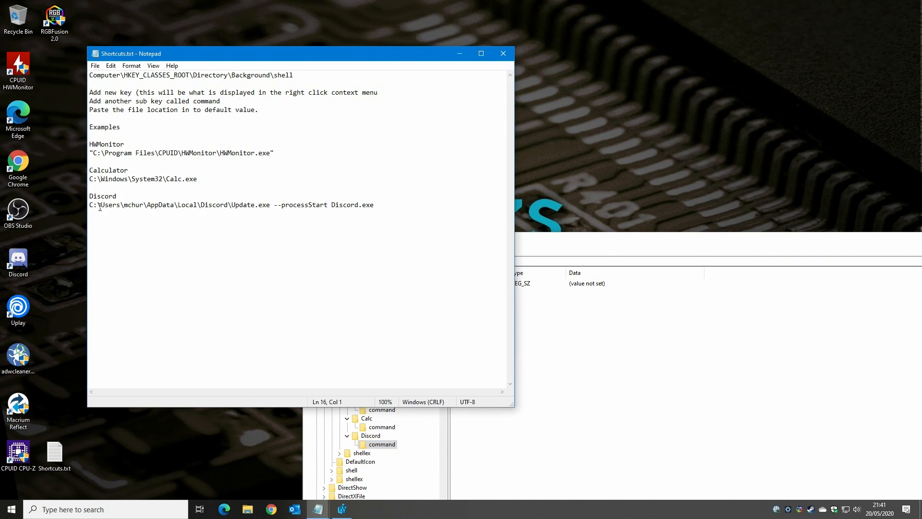
left_click_drag(89, 205, 375, 206)
right_click(310, 201)
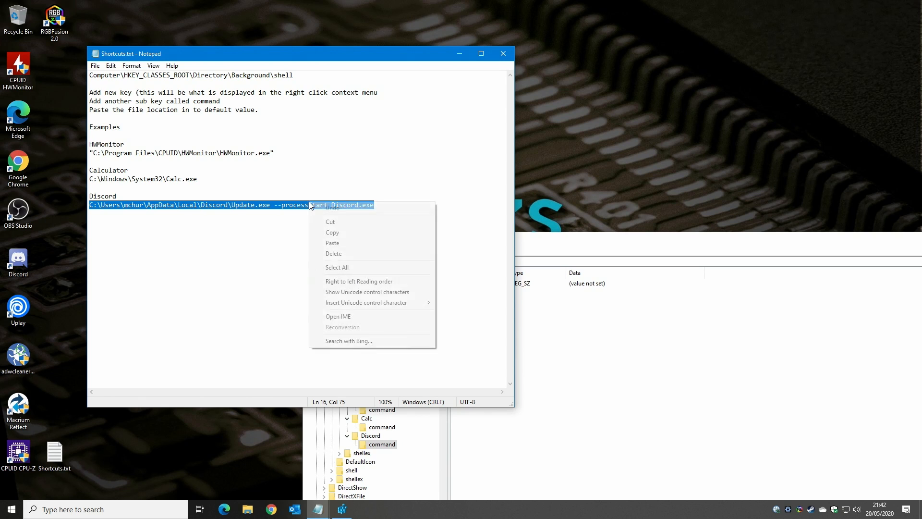
left_click(331, 234)
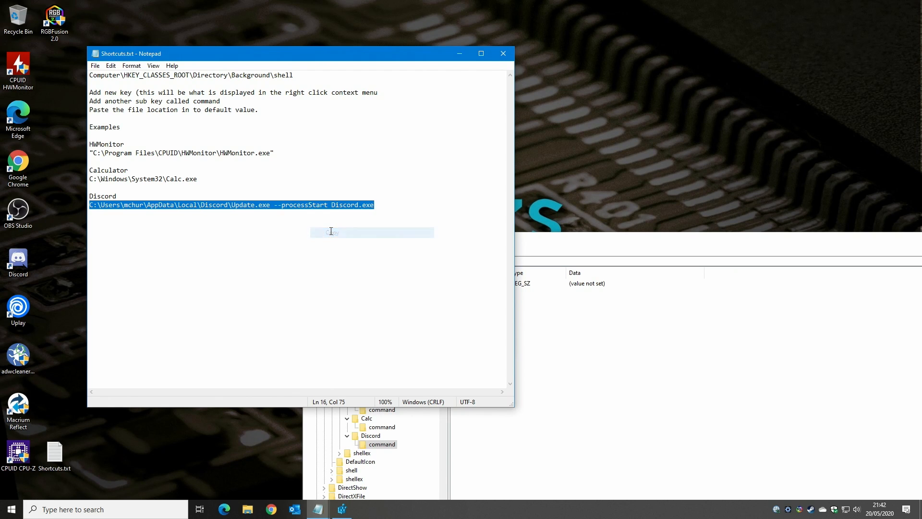
left_click(584, 339)
right_click(442, 332)
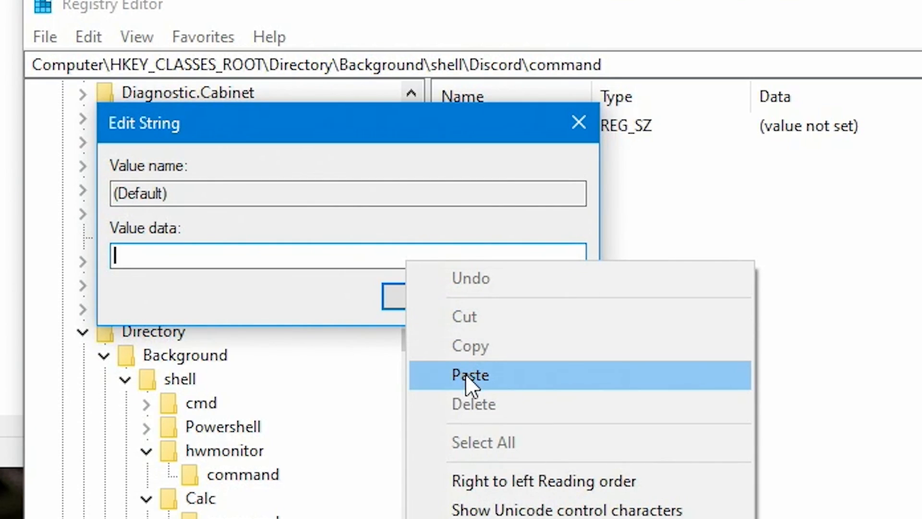
left_click(466, 376)
left_click(451, 346)
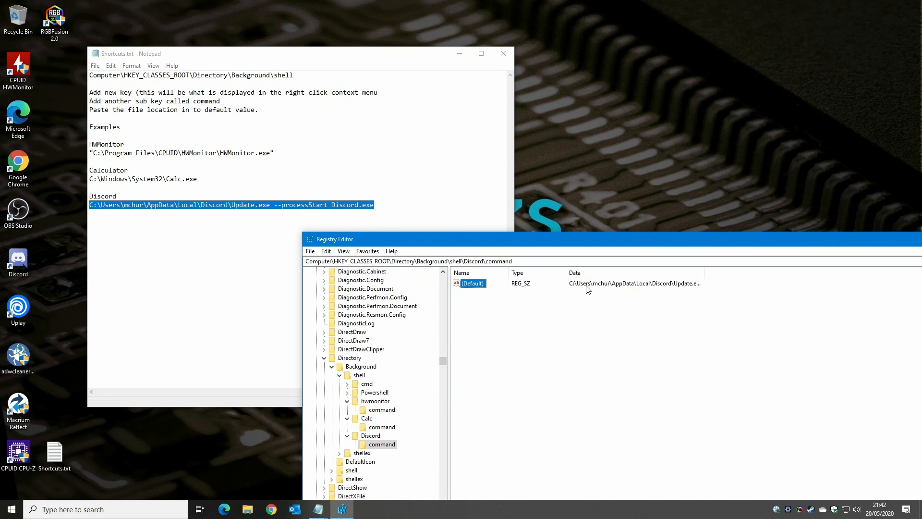
Step: Check the desktop background's context menu for the Discord shortcut and dismiss the menu
right_click(610, 103)
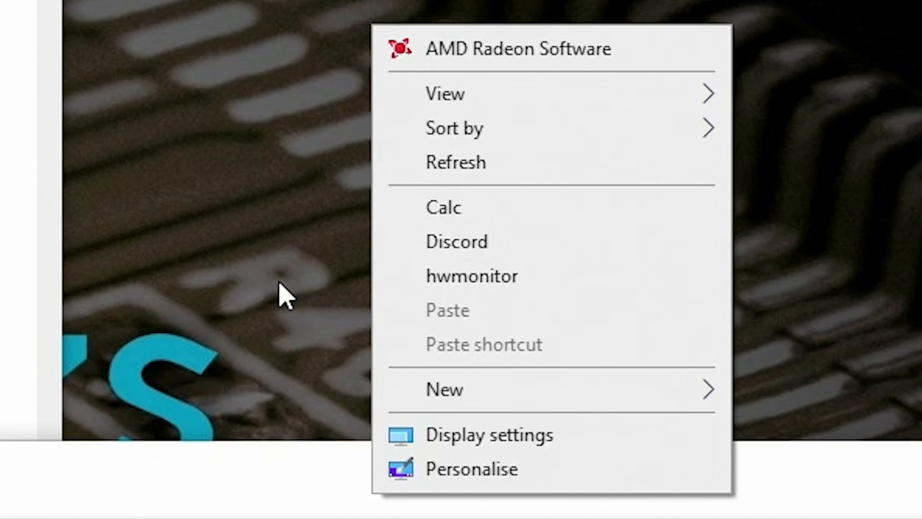
left_click(321, 267)
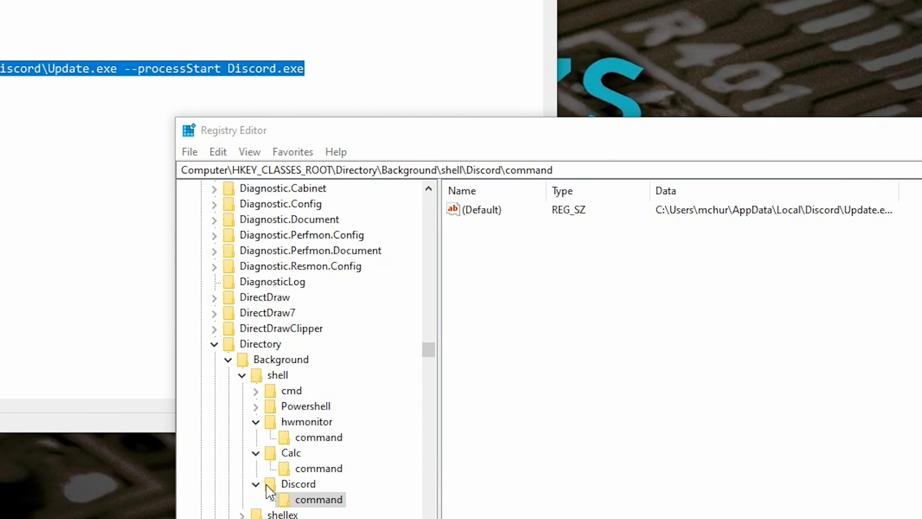
Step: Delete the Discord and hwmonitor keys under Directory\Background\shell, confirming each deletion
left_click(357, 436)
key("Delete")
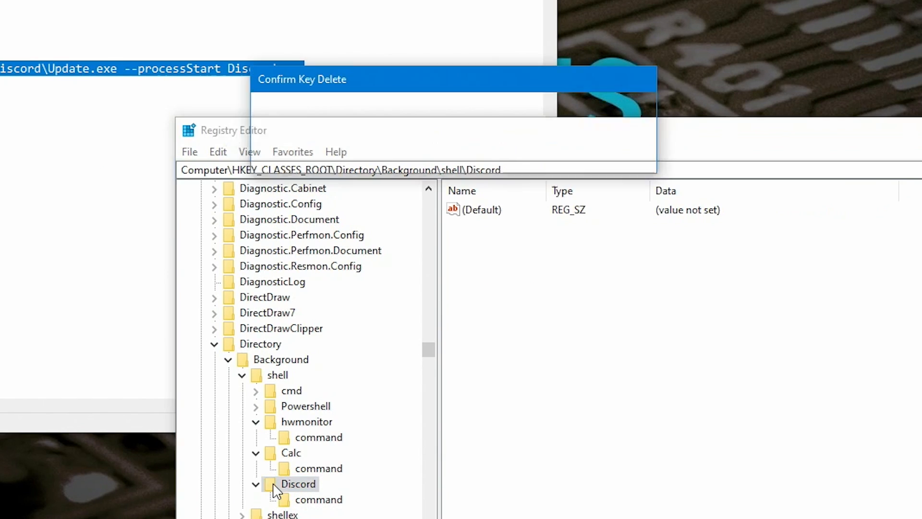
left_click(545, 158)
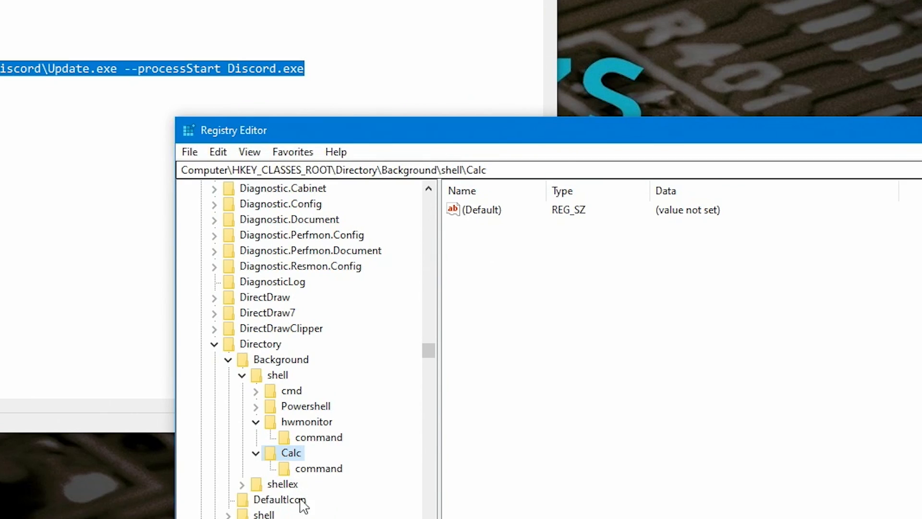
left_click(269, 424)
key("Delete")
left_click(554, 155)
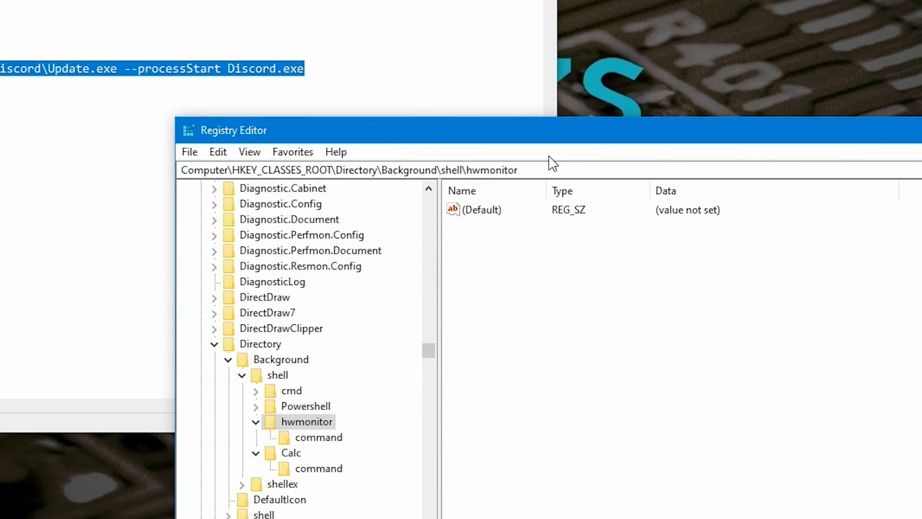
Step: Check which shortcuts remain in the desktop background's context menu, and return to Registry Editor
right_click(587, 132)
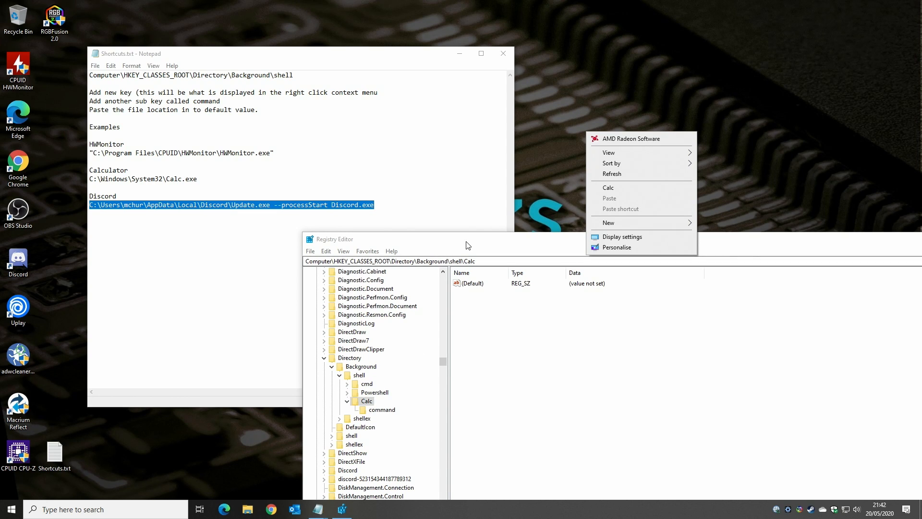
left_click_drag(467, 245, 455, 247)
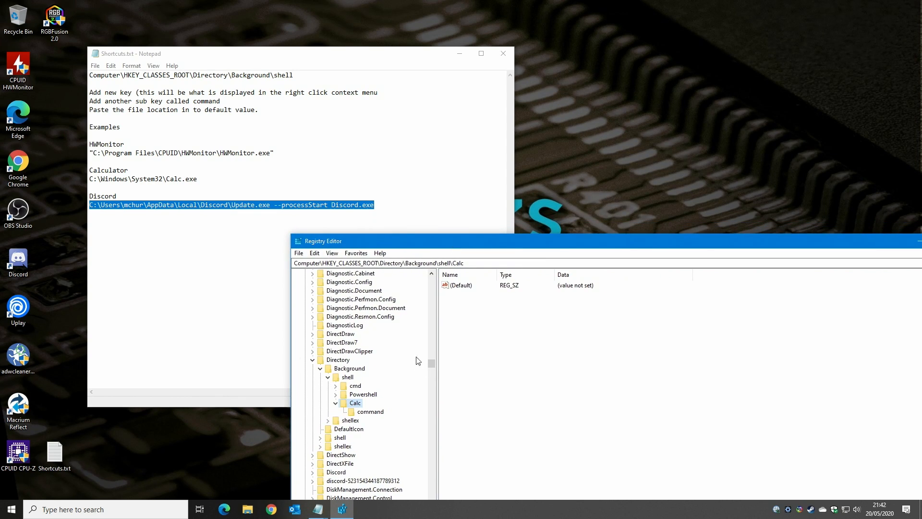